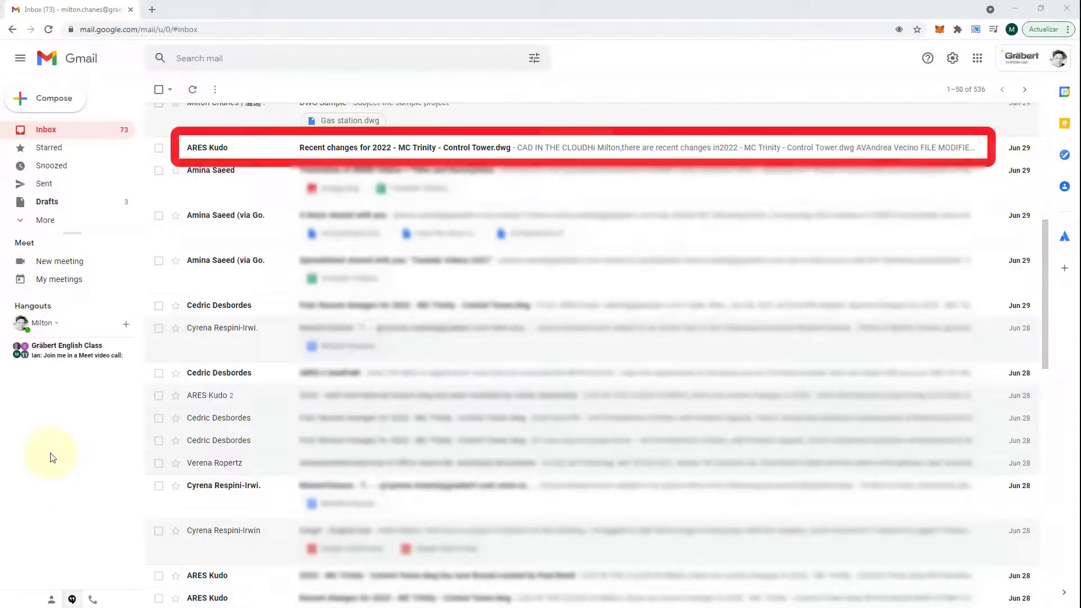
# Step: Open the ARES Kudo change email for Control Tower.dwg and follow its OPEN DRAWING link
pyautogui.click(568, 149)
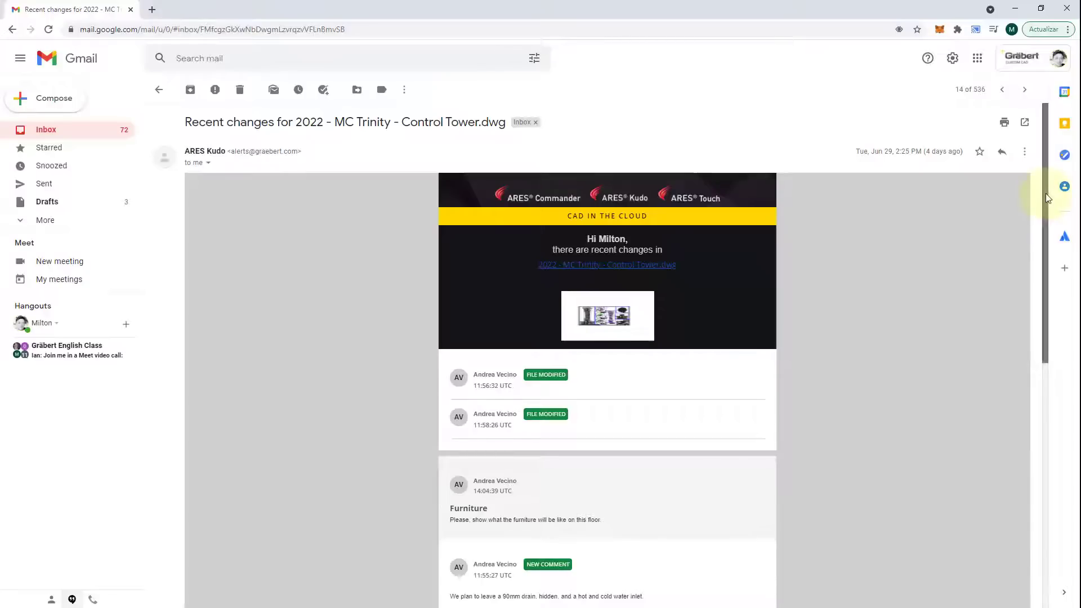
pyautogui.moveTo(1047, 193); pyautogui.dragTo(1071, 462)
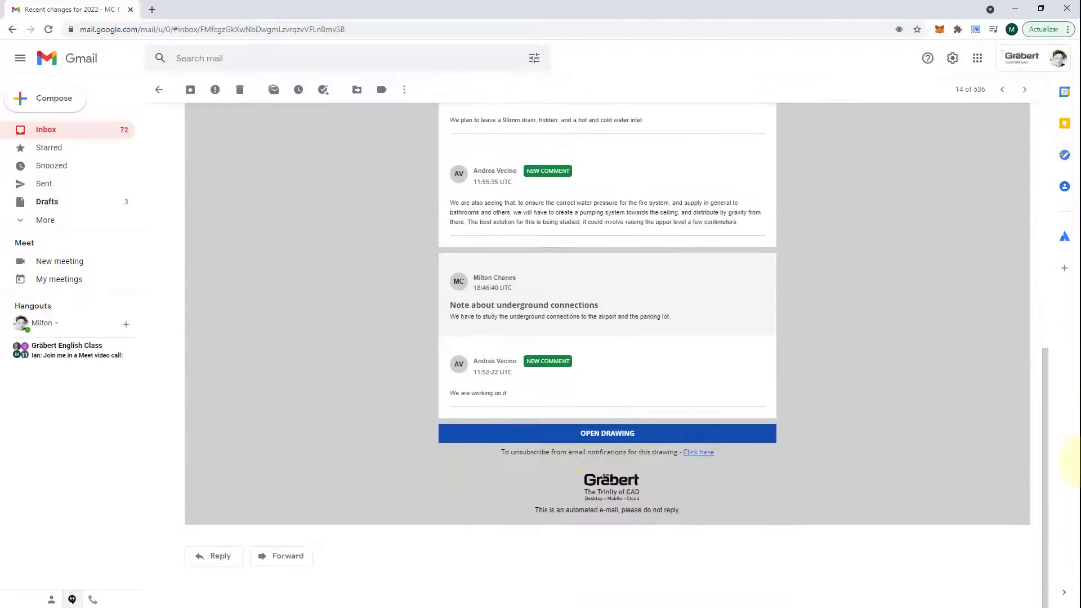
pyautogui.click(652, 435)
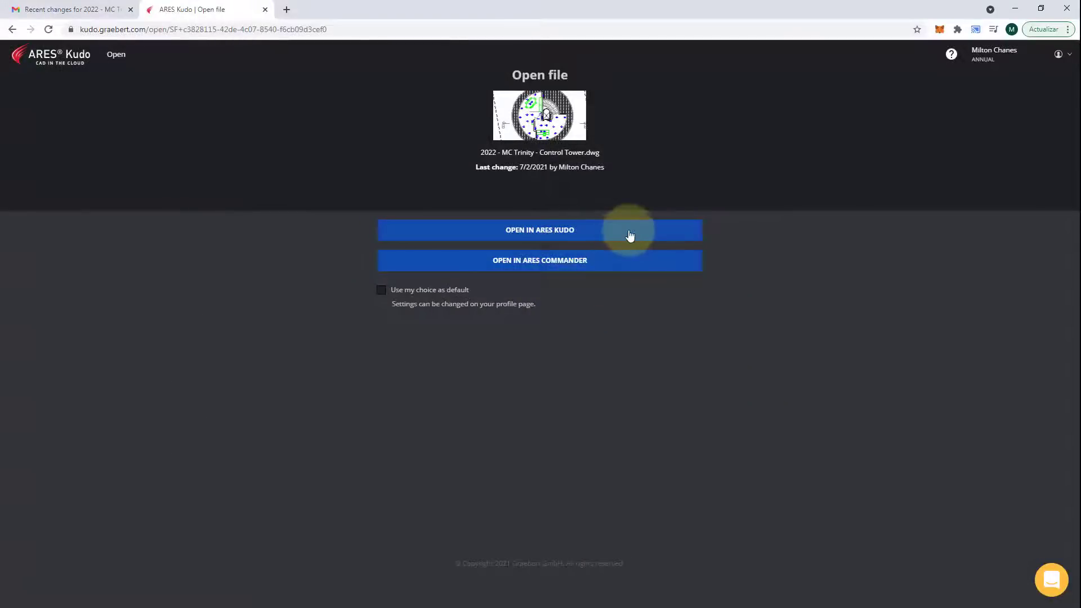
# Step: Open Control Tower in the ARES Kudo editor and zoom to the Furniture comment's entities
pyautogui.click(630, 235)
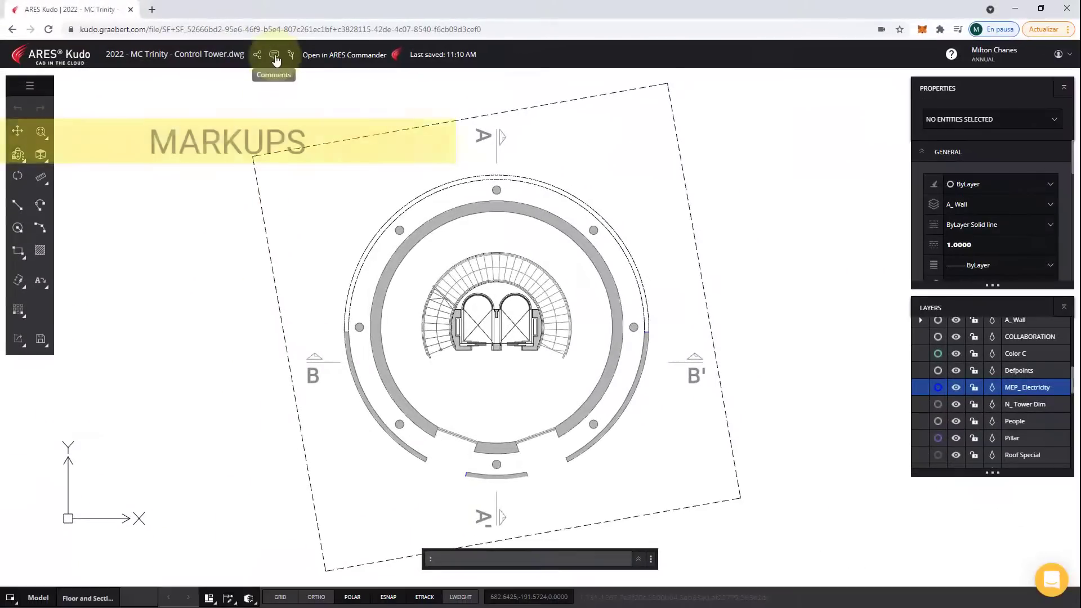
pyautogui.click(274, 57)
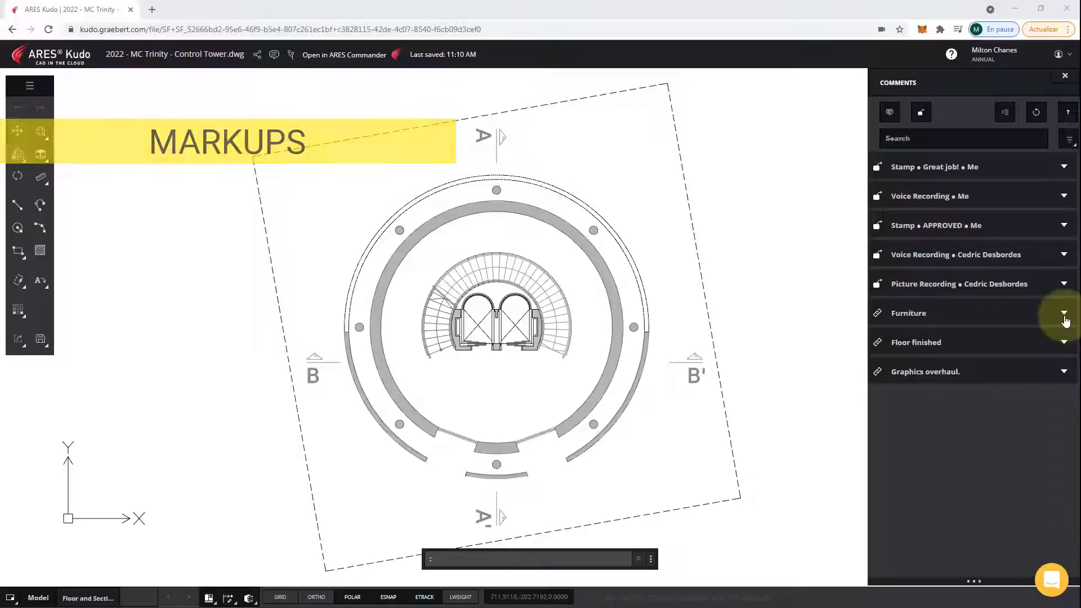
pyautogui.click(1065, 320)
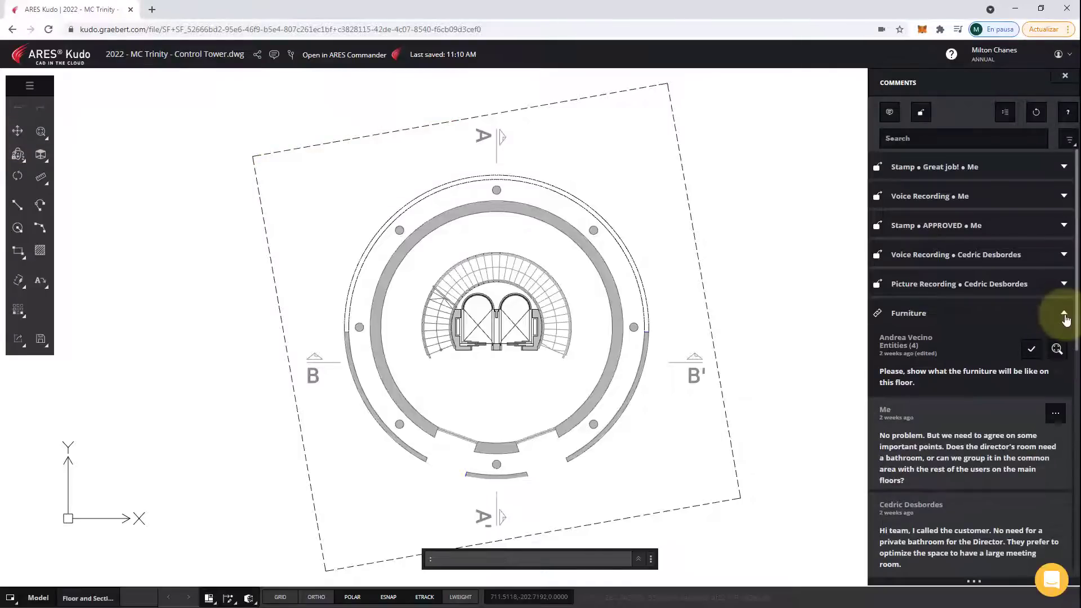
pyautogui.click(1057, 349)
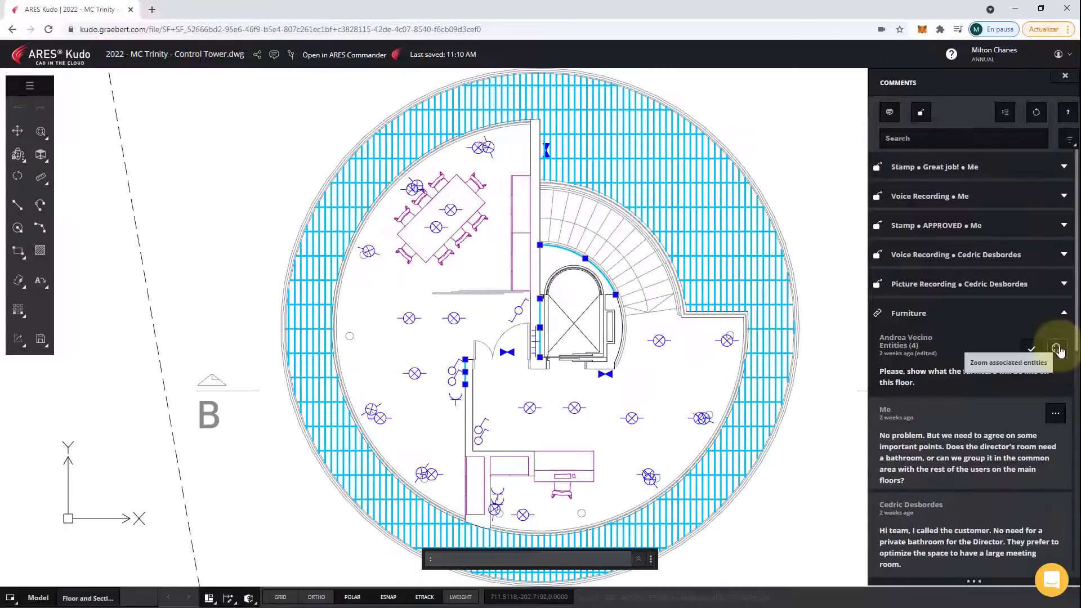
# Step: Reply to the Furniture thread that water pump data is awaited, then resolve it
pyautogui.scroll(-7, 924, 425)
pyautogui.click(922, 471)
pyautogui.write('We are waiting for the technical  data of the water pump.')
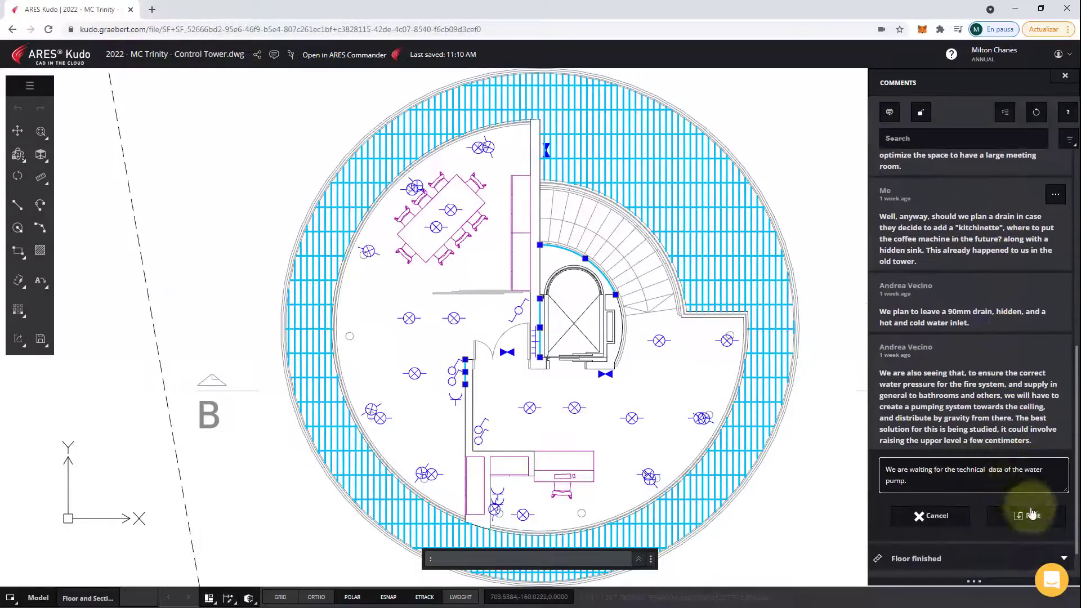
pyautogui.click(1033, 516)
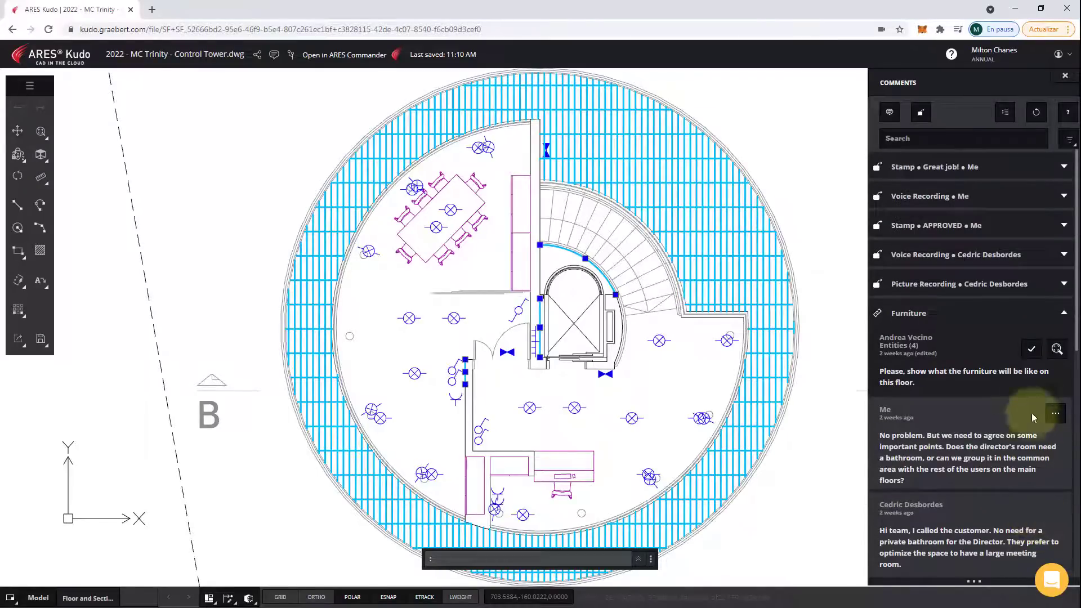
pyautogui.click(1031, 349)
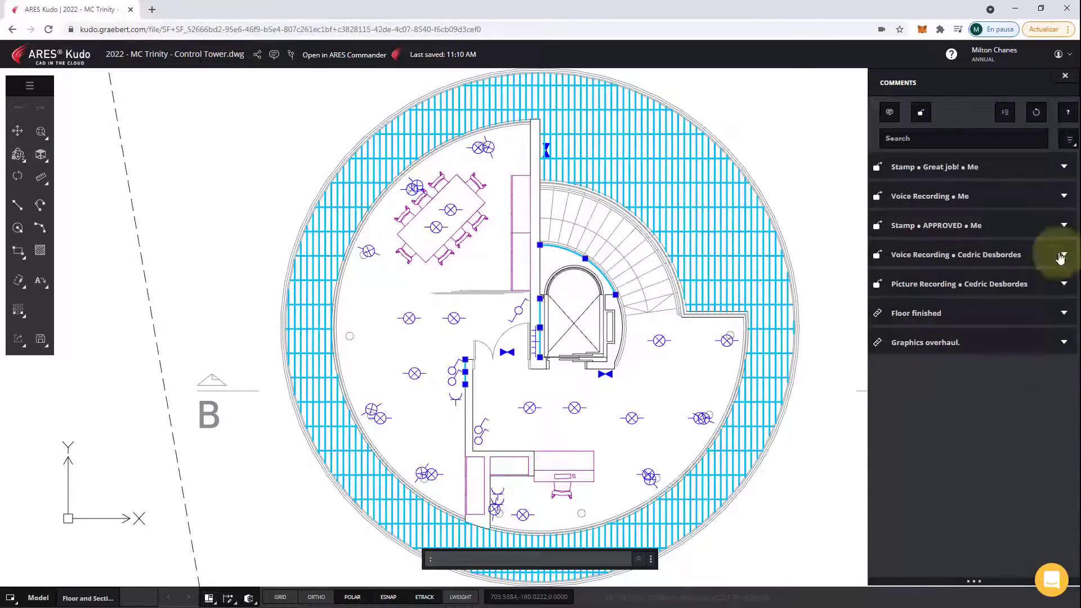
# Step: Briefly include resolved comments in the comment list, then hide them again
pyautogui.click(1069, 139)
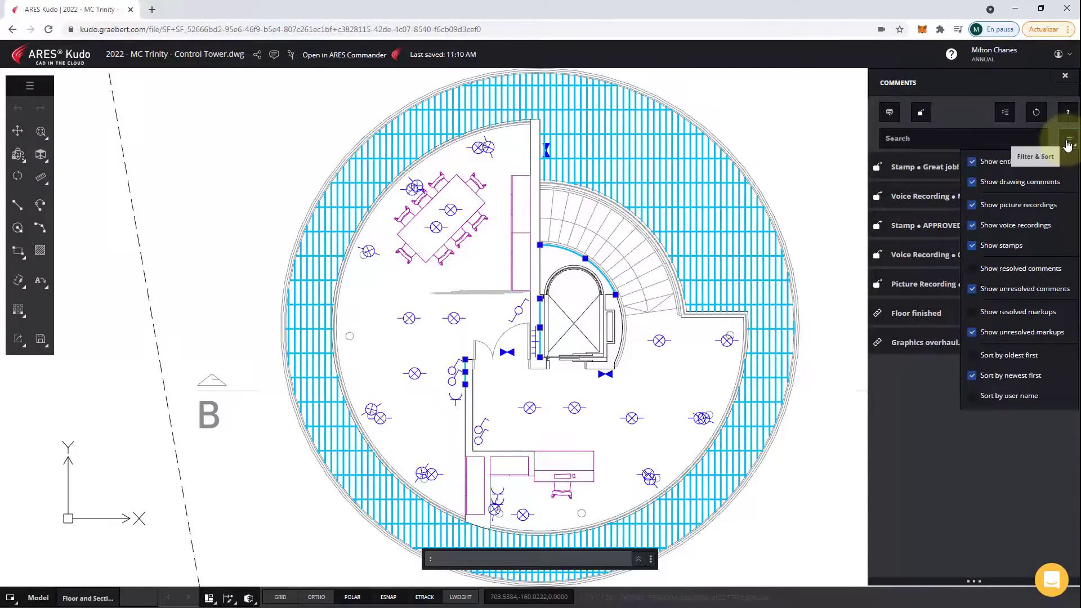
pyautogui.click(1007, 268)
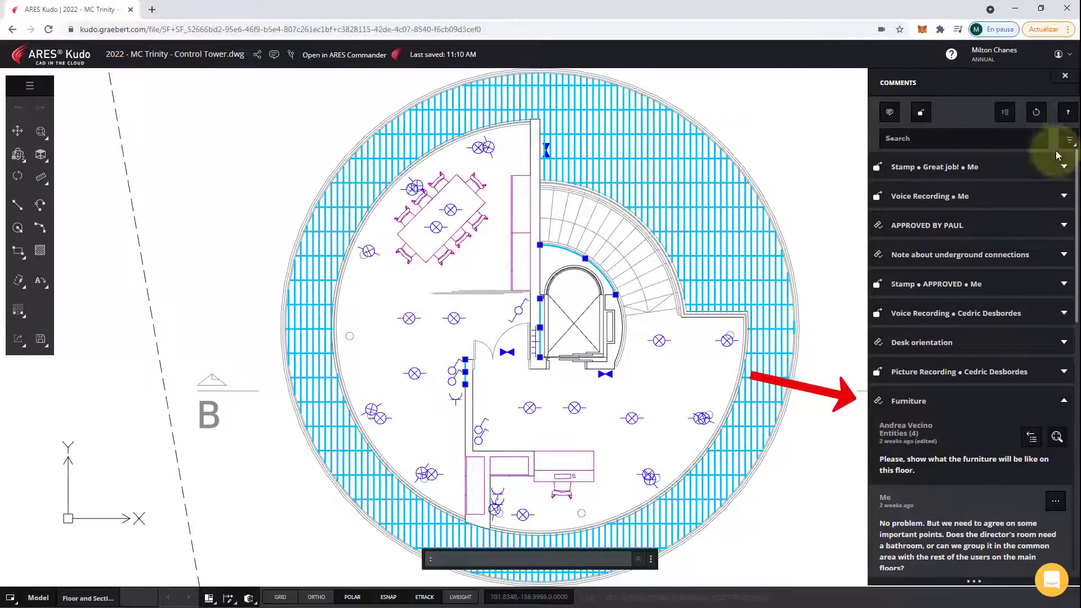
pyautogui.click(1068, 141)
pyautogui.click(1008, 268)
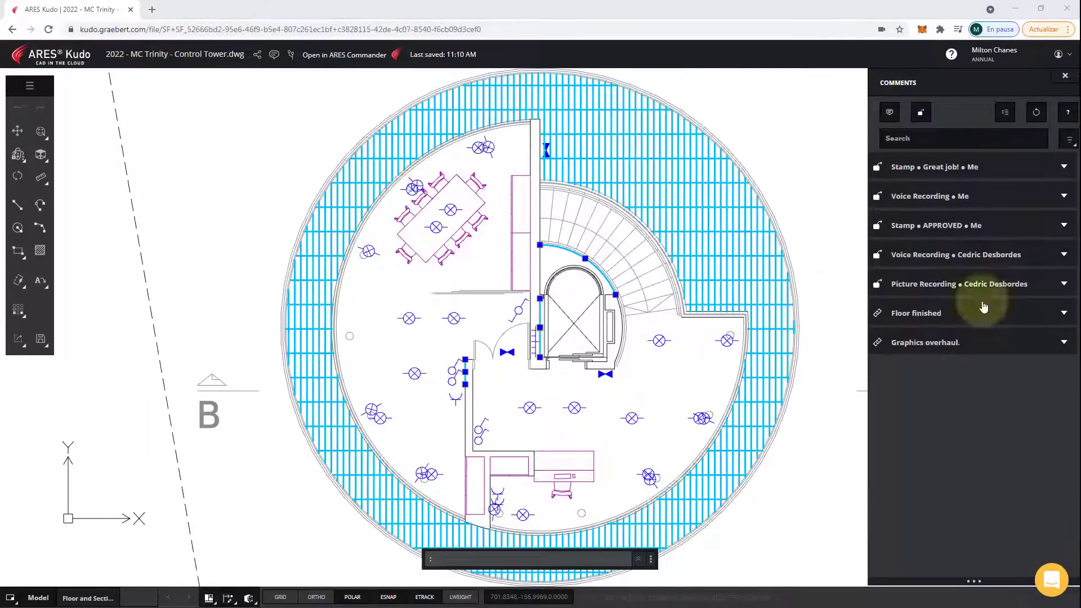
# Step: Place a VR voice-recording markup in the floor's left area, record it and post it
pyautogui.click(921, 112)
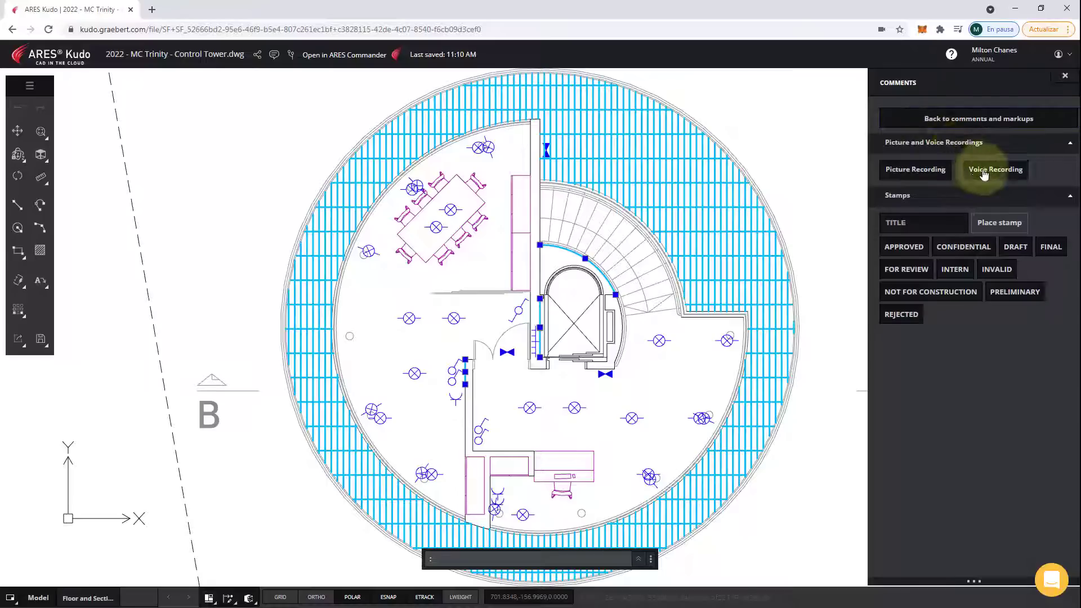
pyautogui.click(992, 169)
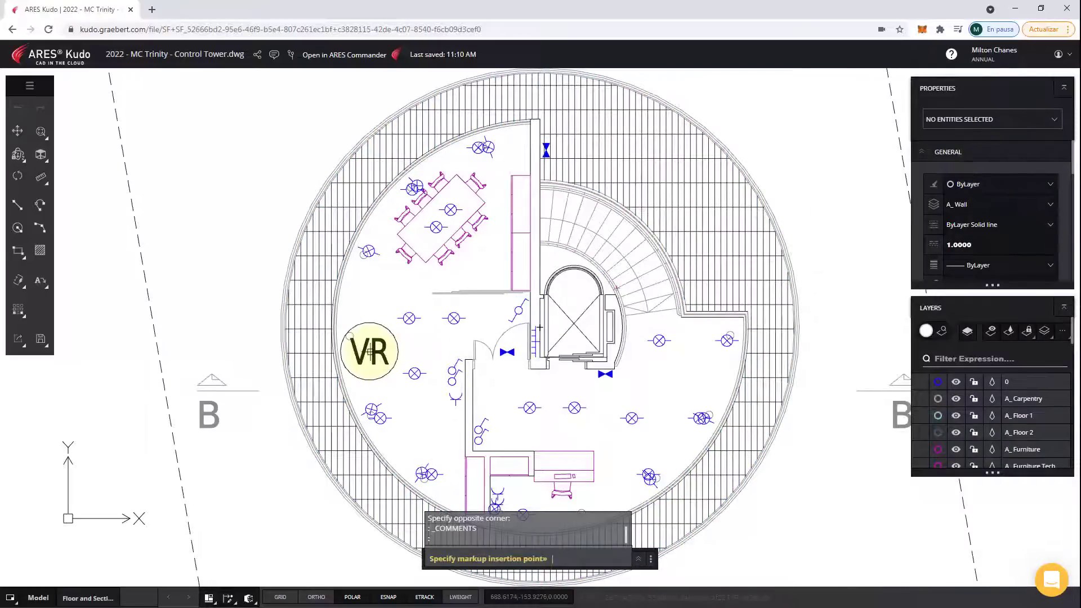
pyautogui.click(372, 354)
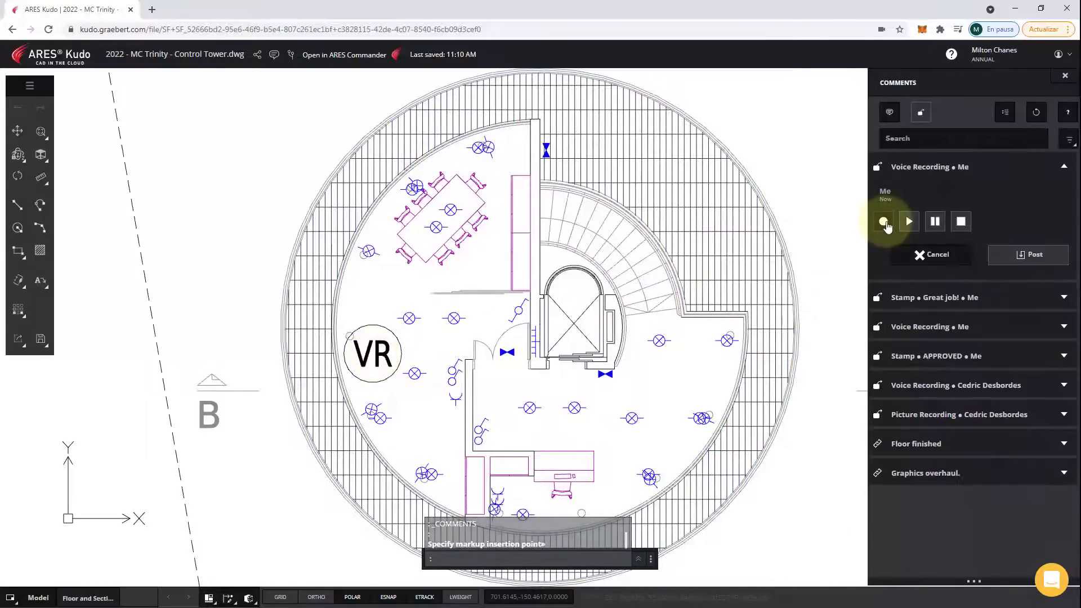
pyautogui.click(884, 222)
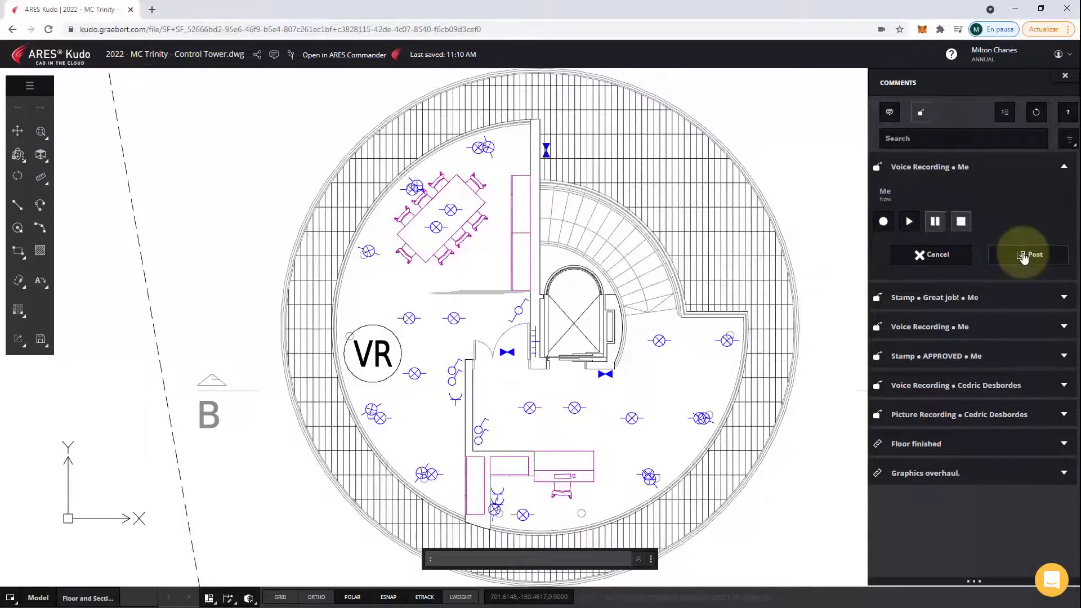
pyautogui.click(1030, 256)
# Step: Add a PR picture markup below it with the ceiling photo asking for curved-area directions
pyautogui.click(922, 114)
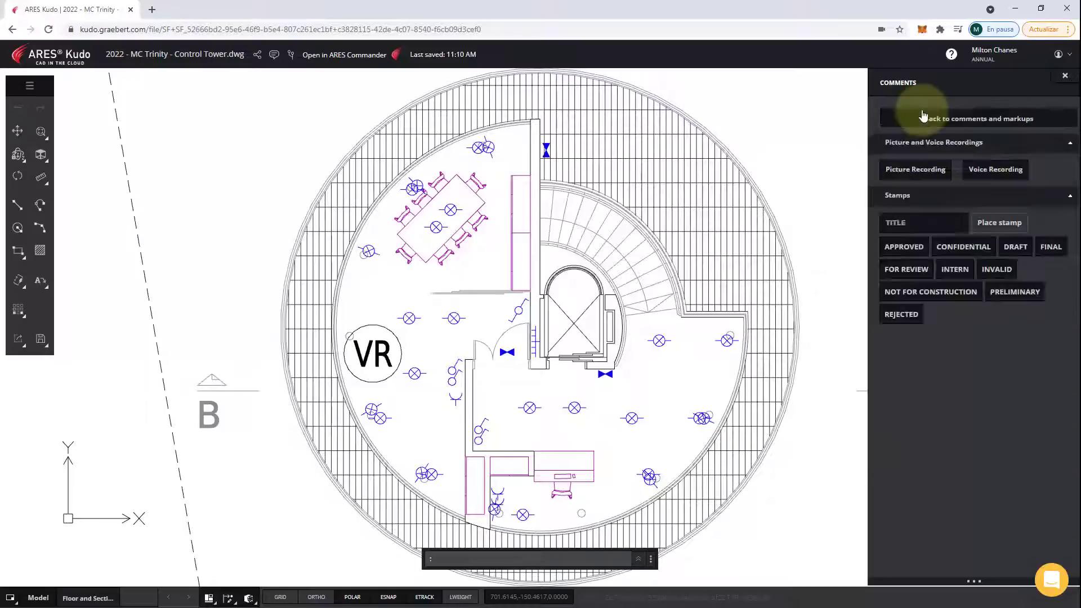
pyautogui.click(914, 169)
pyautogui.click(416, 412)
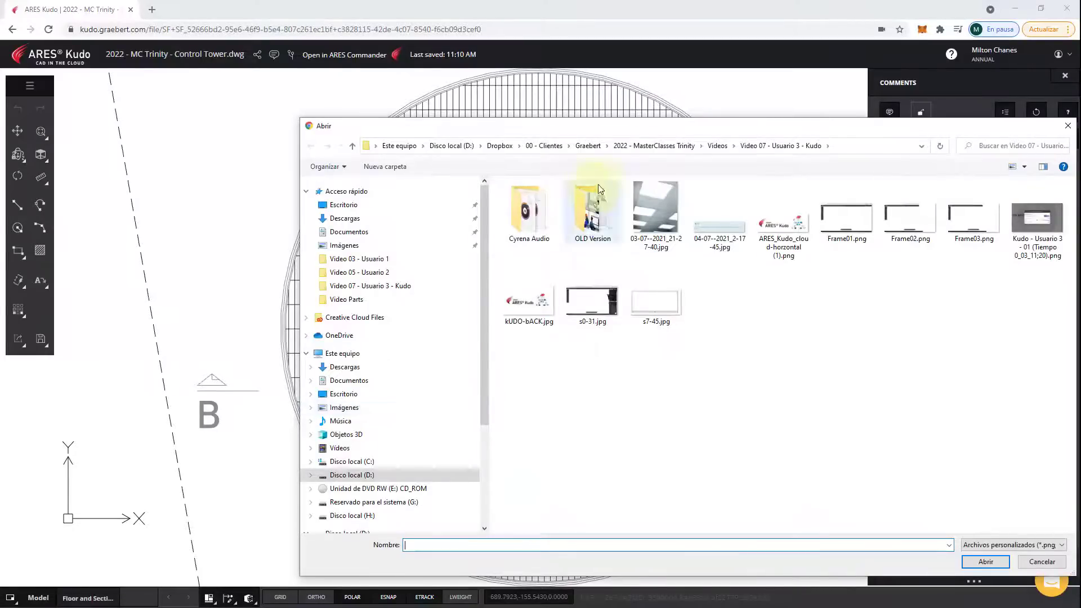
pyautogui.doubleClick(656, 209)
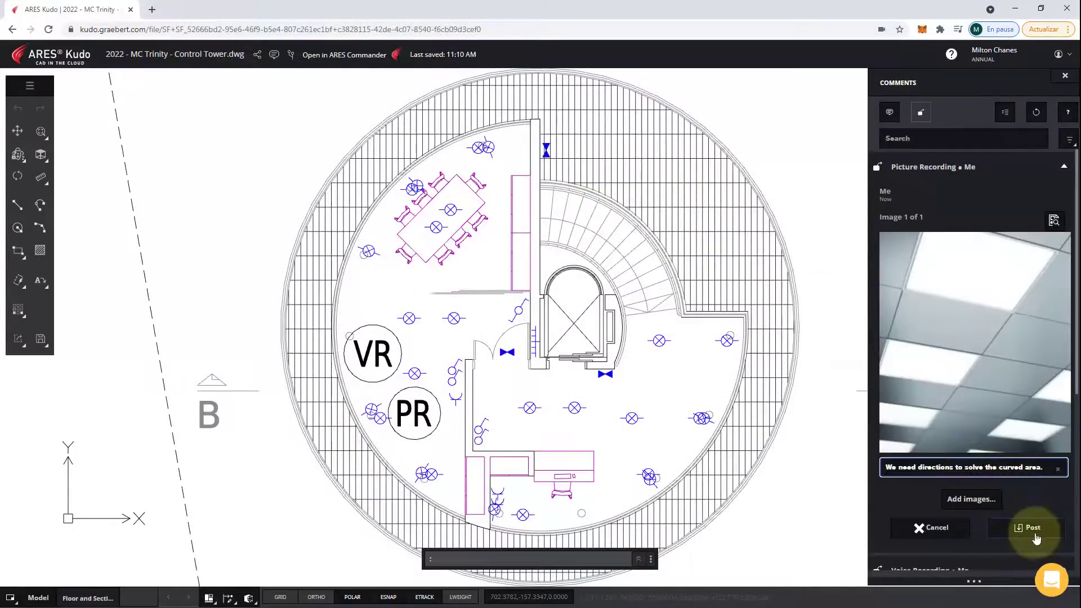
pyautogui.click(1039, 532)
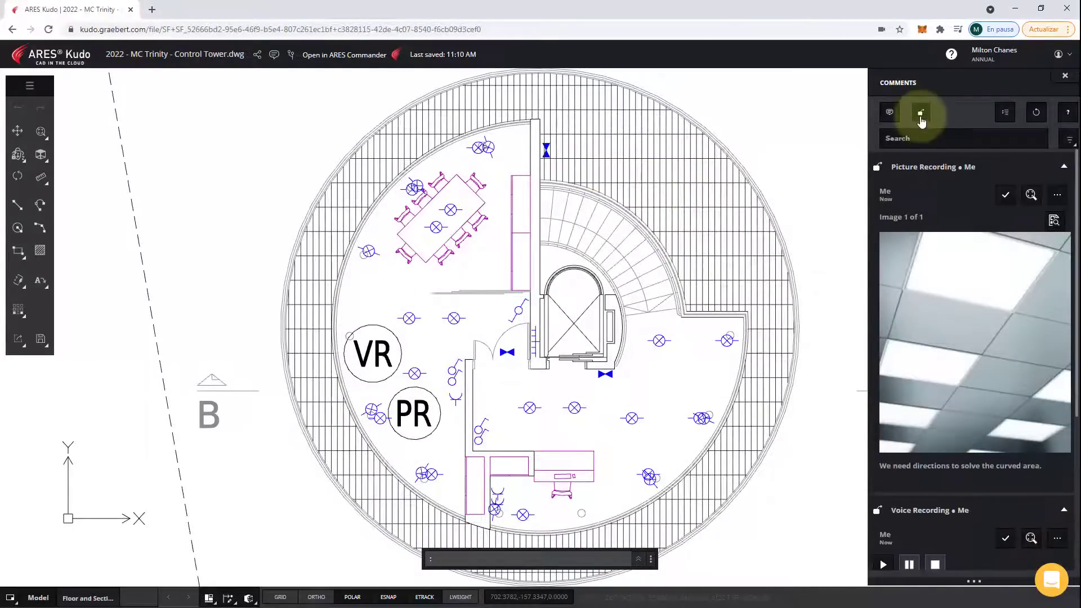
# Step: Place a FOR REVIEW stamp markup next to section label B at the plan's lower left
pyautogui.click(921, 113)
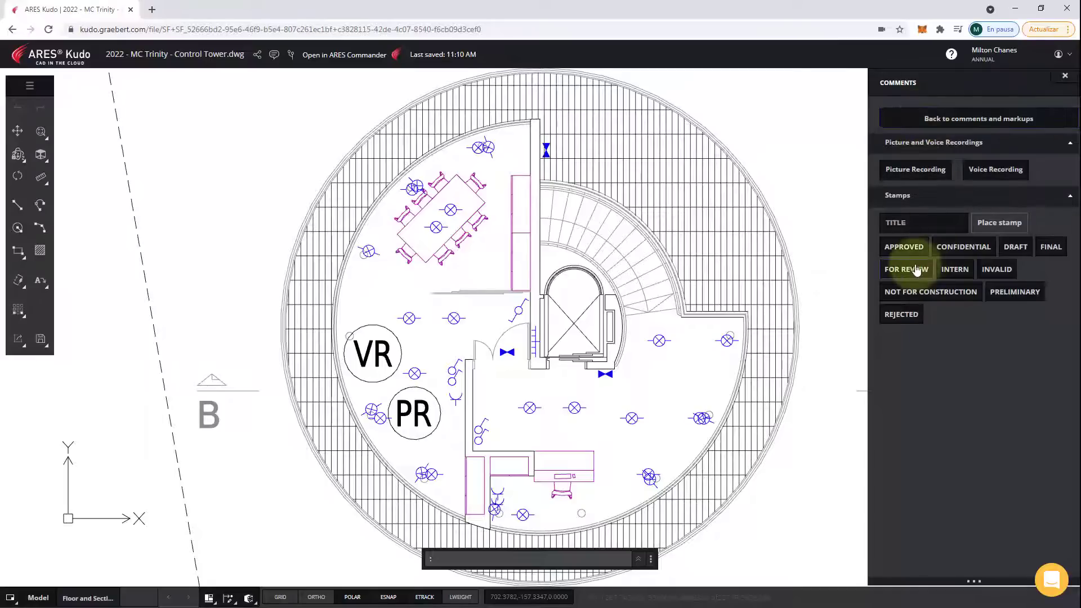
pyautogui.click(917, 270)
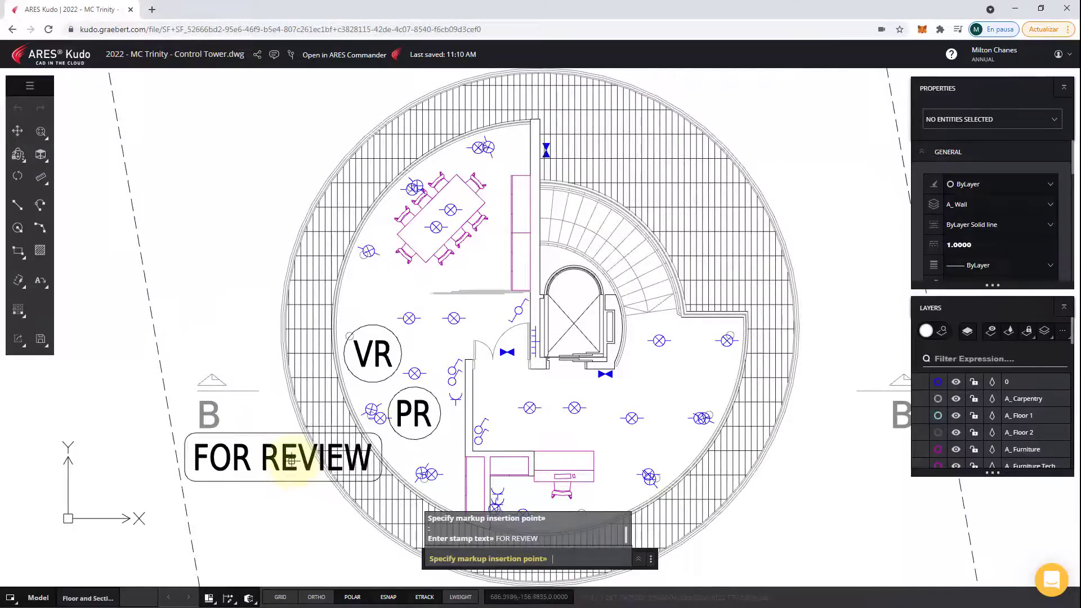
pyautogui.click(301, 465)
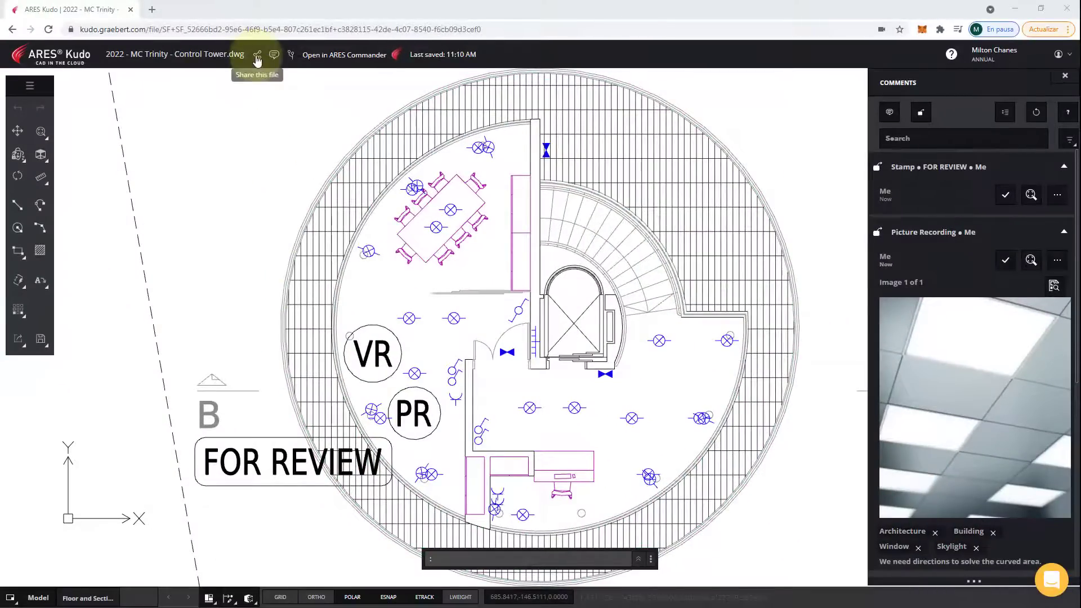
# Step: Copy the drawing's view-only sharing link, then delete that link
pyautogui.click(258, 56)
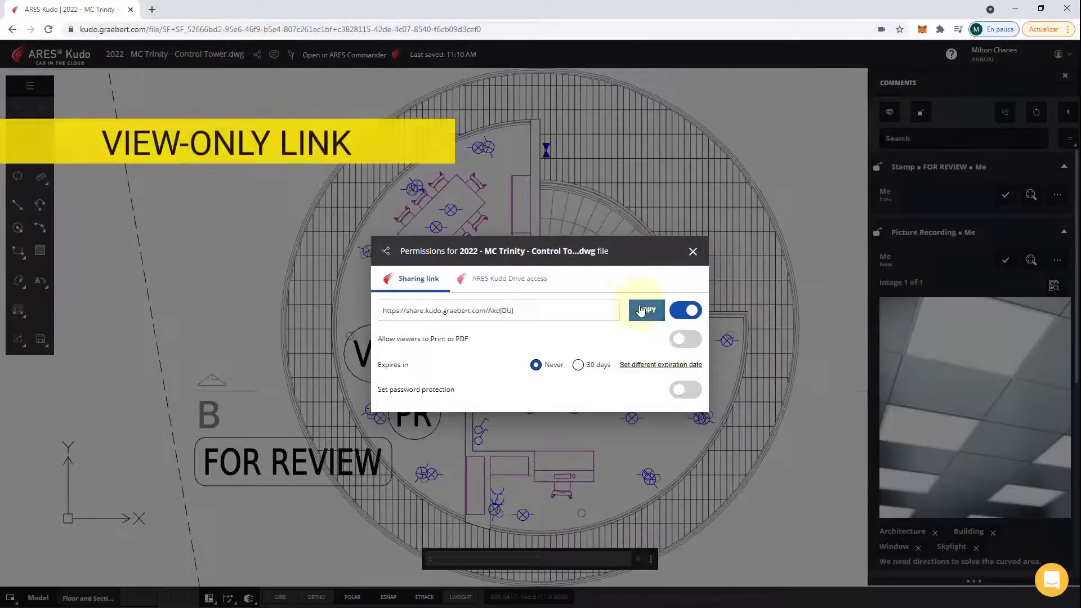
pyautogui.click(645, 310)
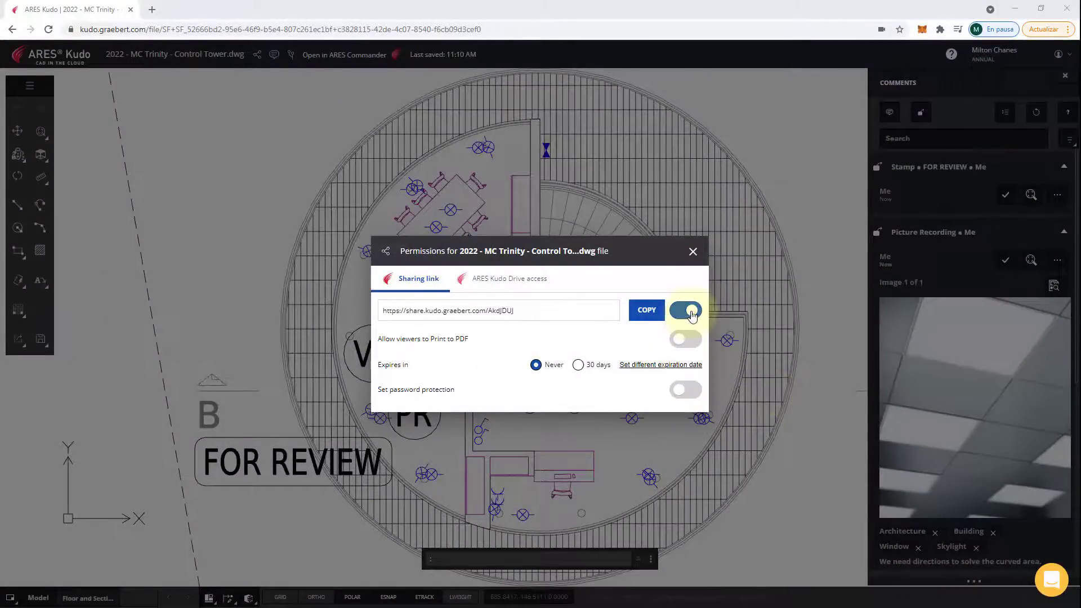
pyautogui.click(692, 311)
pyautogui.click(685, 363)
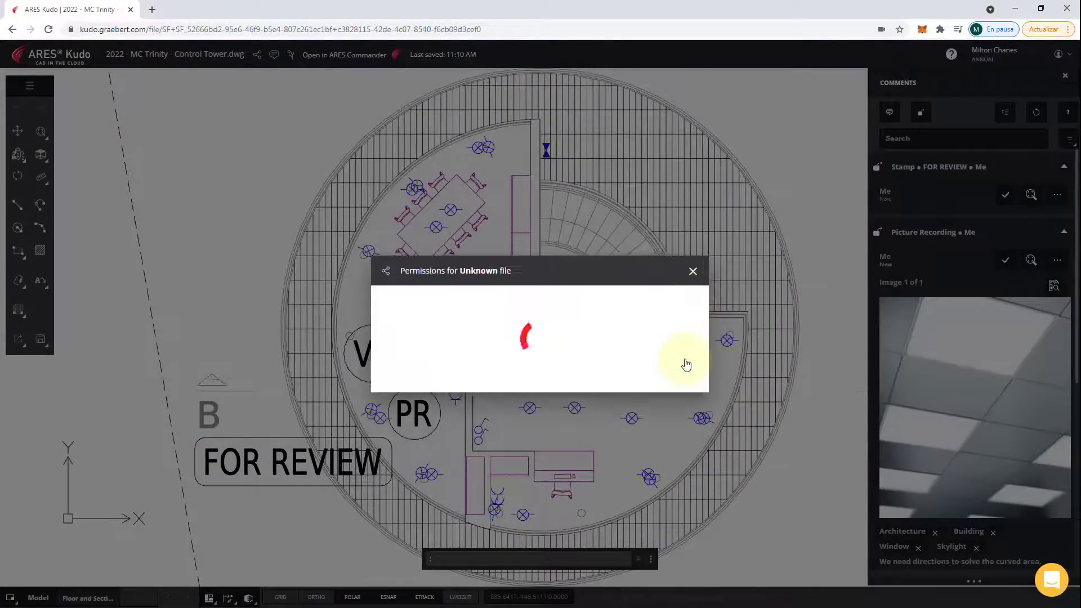
# Step: Create a new sharing link with password protection, no expiry date, and show Drive access
pyautogui.click(682, 325)
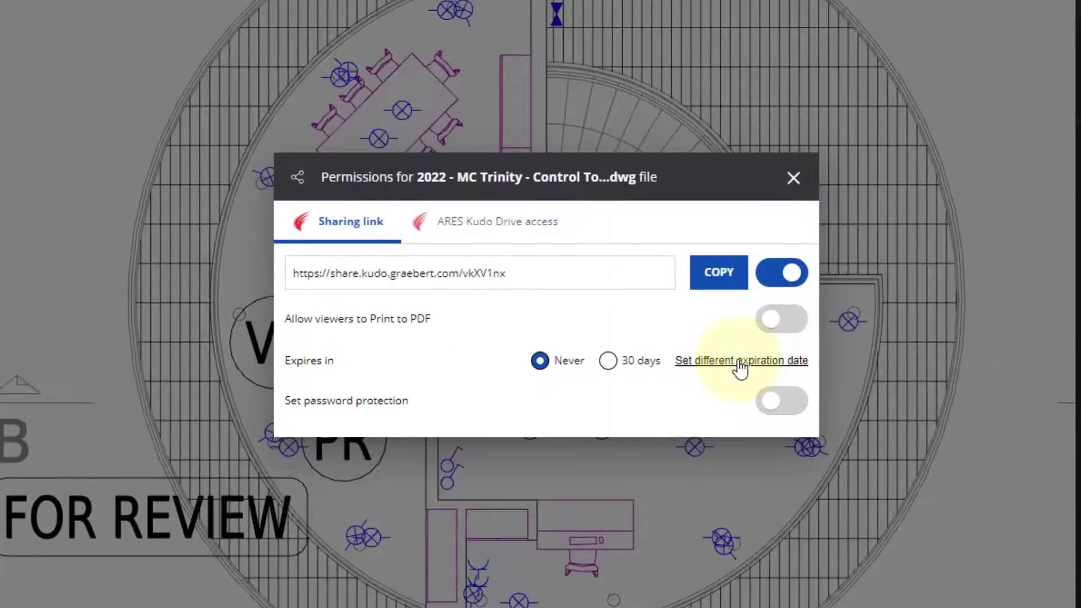
pyautogui.click(740, 363)
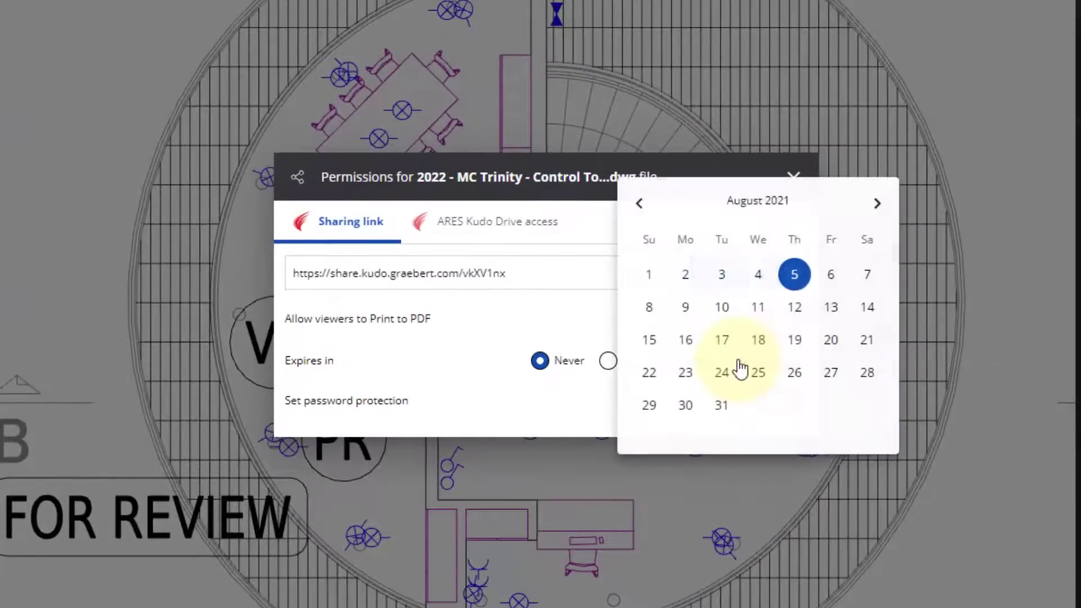
pyautogui.press('Escape')
pyautogui.click(770, 405)
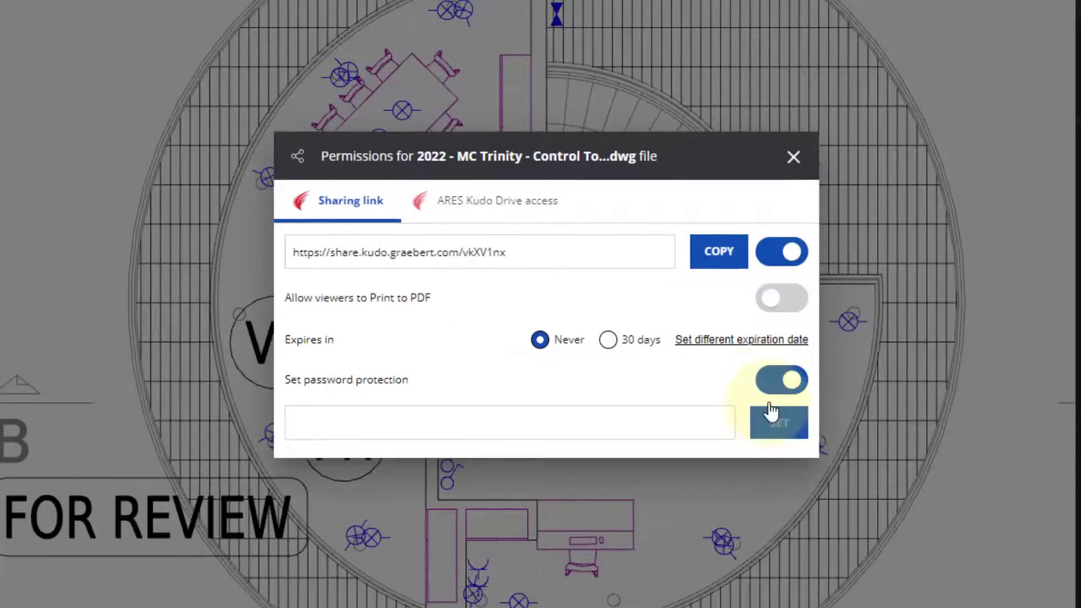
pyautogui.click(507, 203)
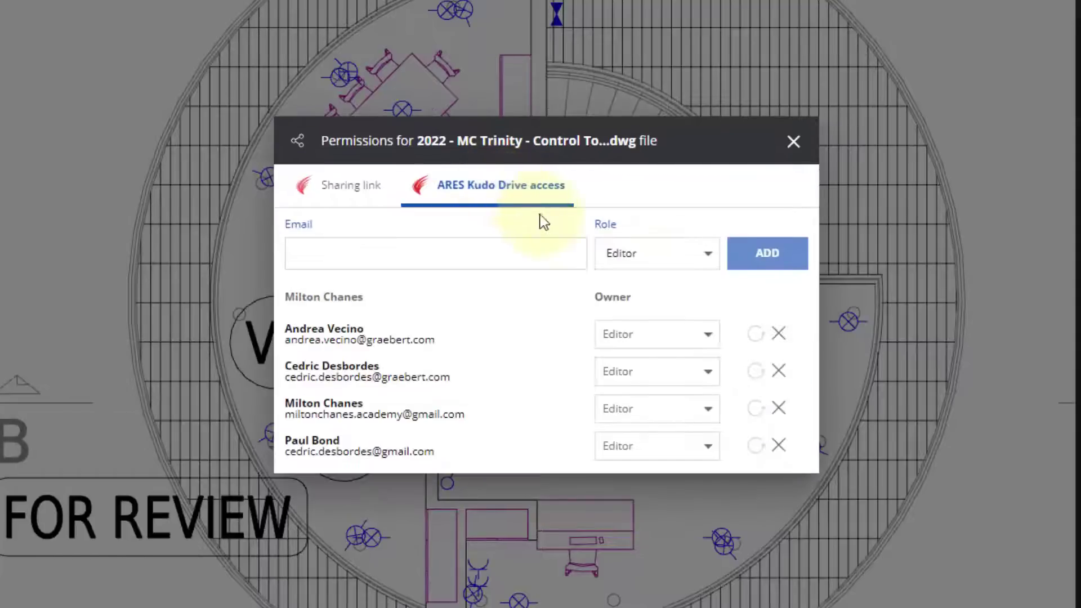
# Step: Look at a collaborator's Role options and close them without changing the role
pyautogui.click(693, 340)
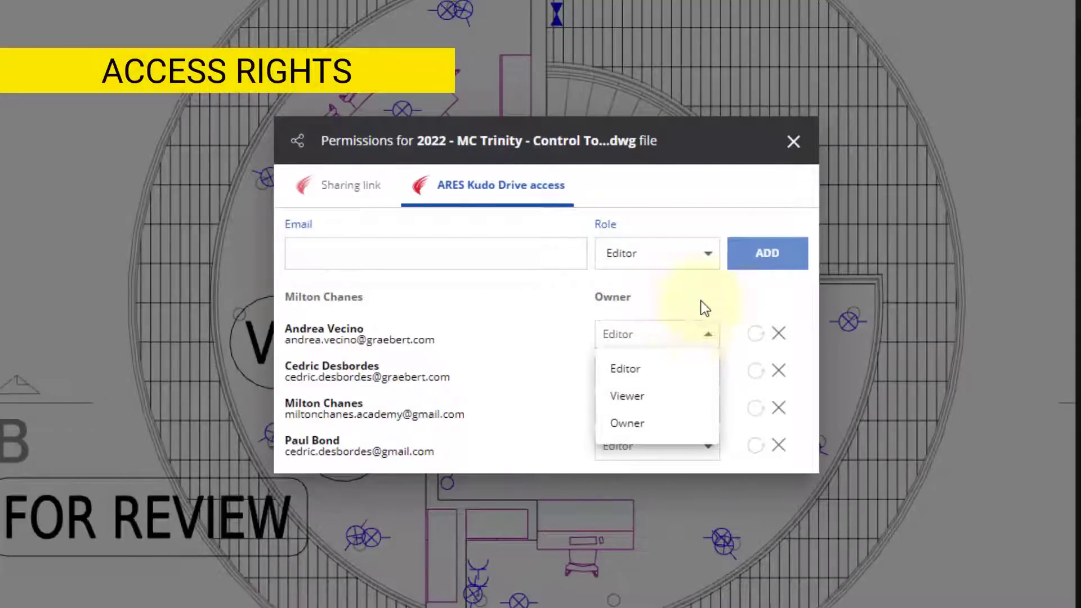
pyautogui.click(739, 163)
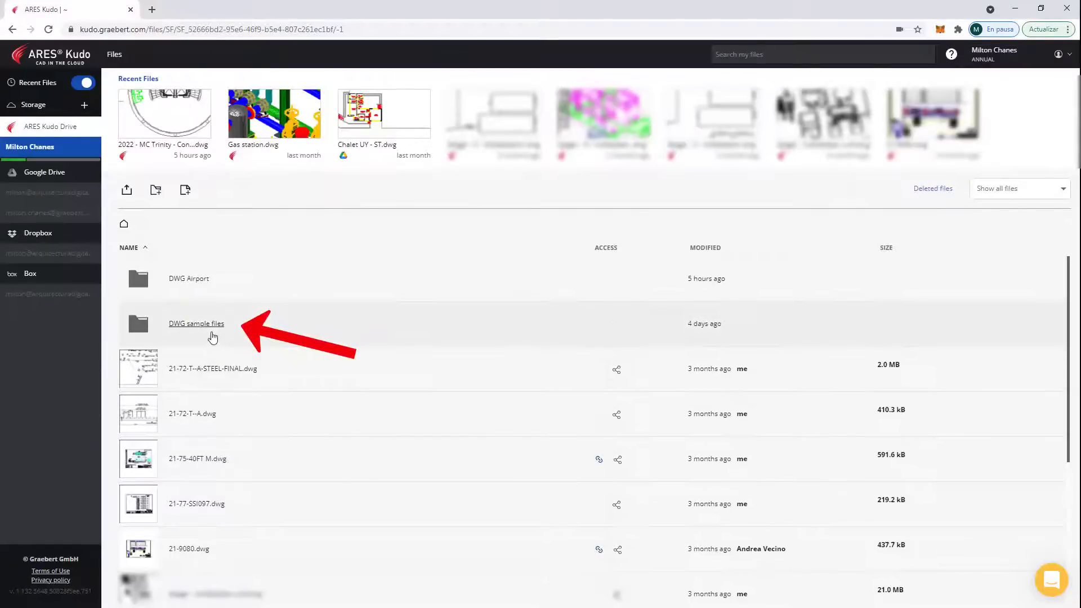
# Step: Open the DWG sample files folder and scroll through its contents
pyautogui.click(197, 324)
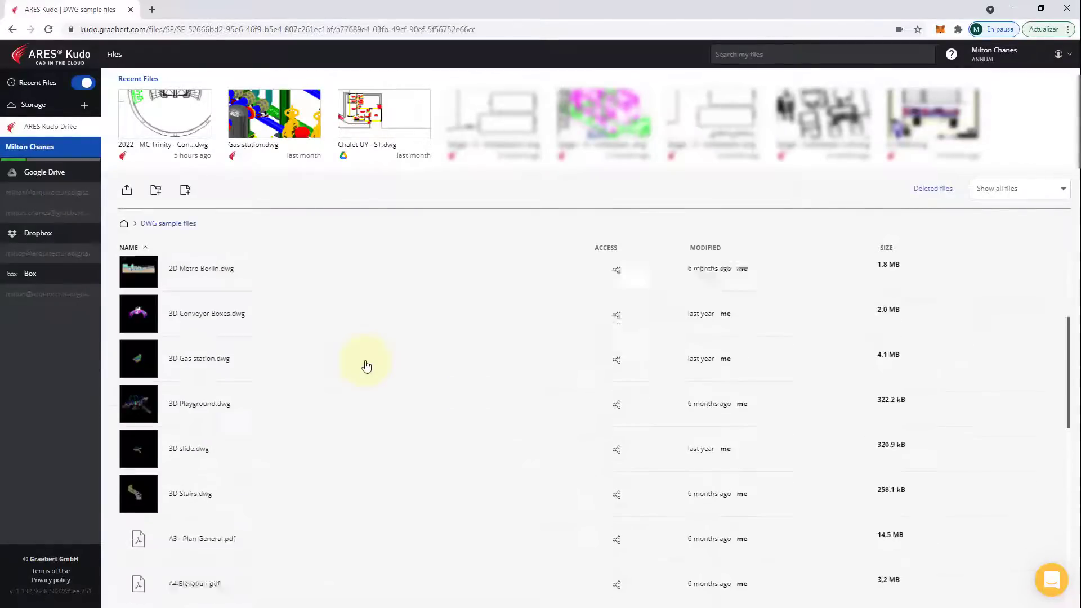
pyautogui.scroll(-8, 367, 366)
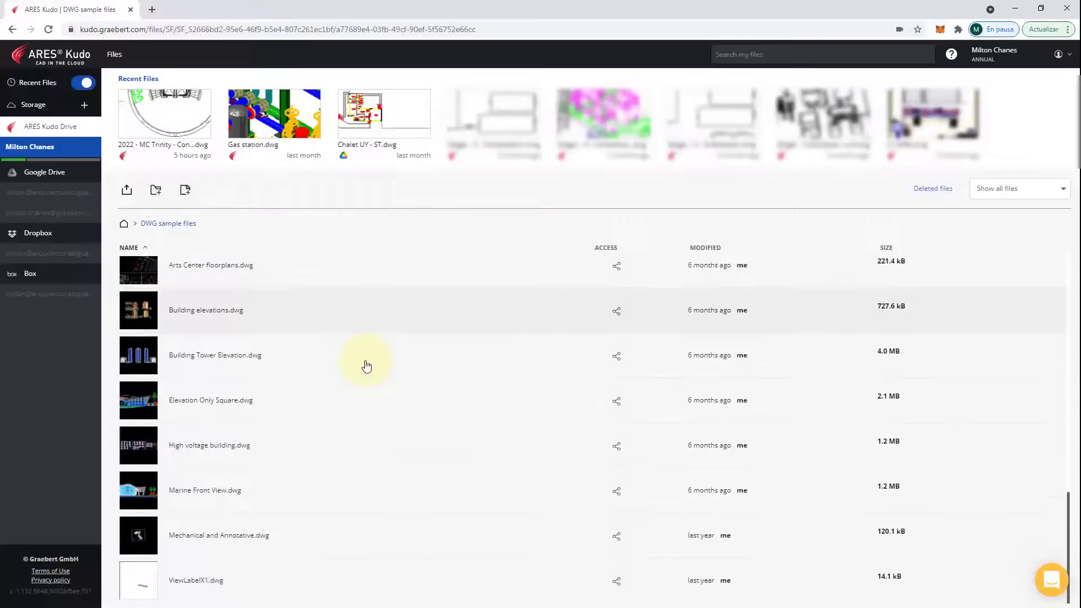
pyautogui.scroll(10, 366, 367)
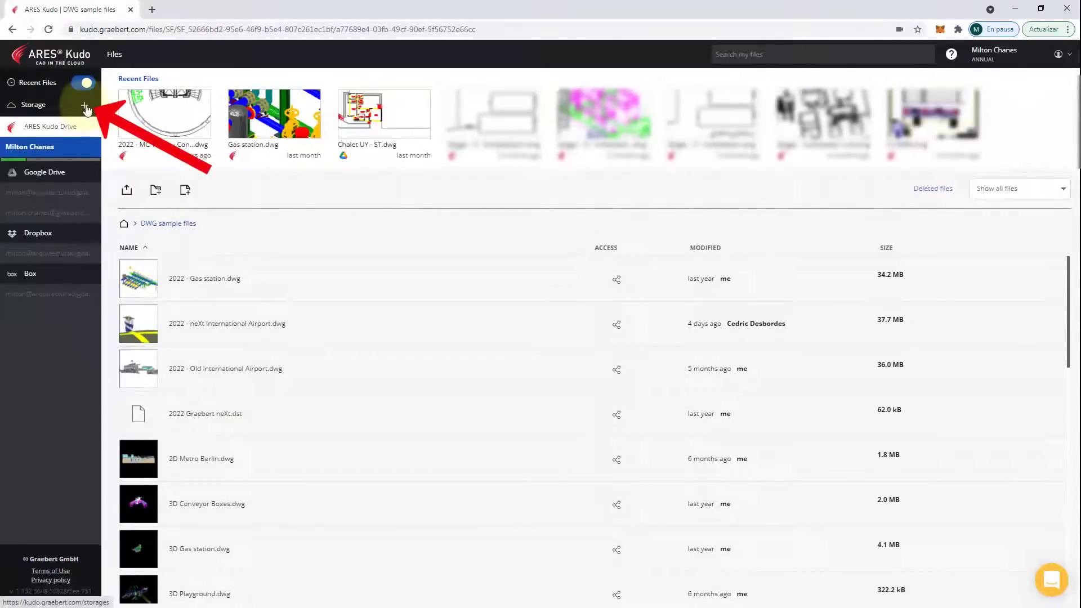
# Step: Browse the Box storage account, search for 'Chalet' and expand the Google Drive results
pyautogui.click(85, 107)
pyautogui.moveTo(1072, 241); pyautogui.dragTo(1078, 412)
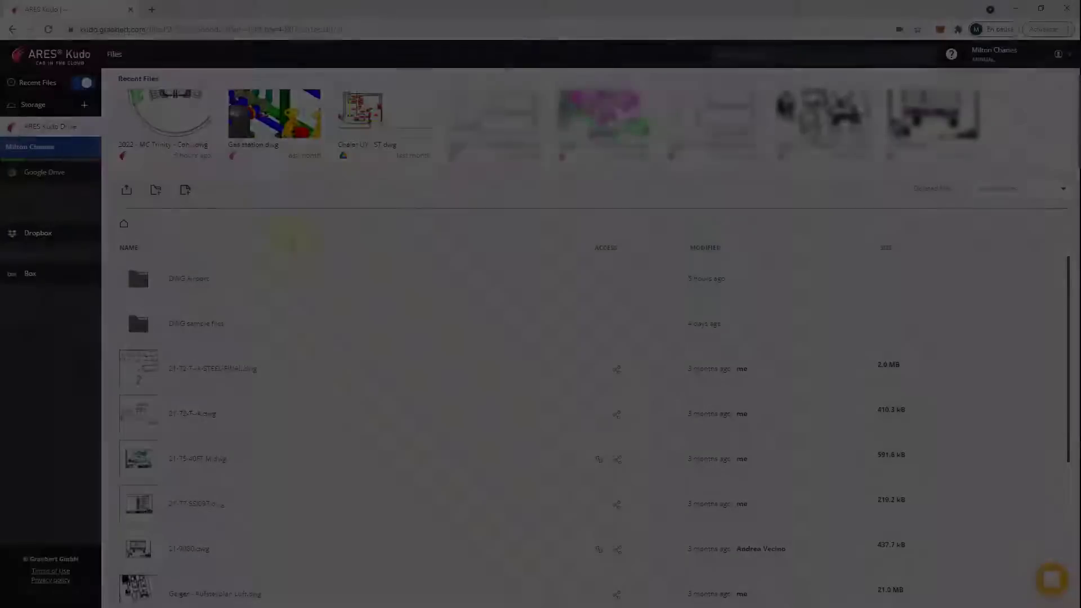
pyautogui.click(65, 295)
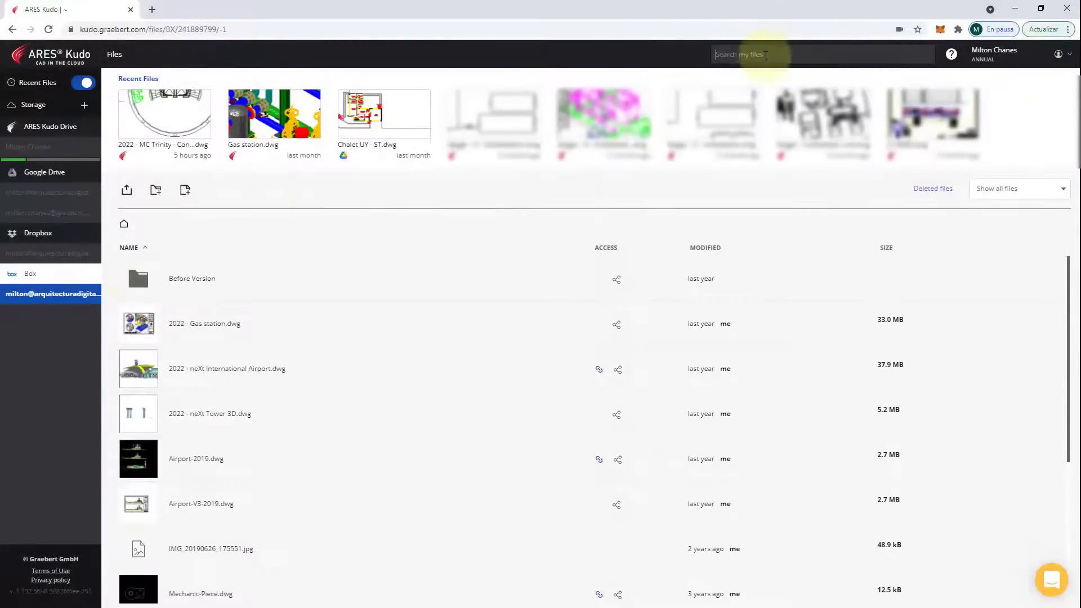
pyautogui.click(765, 55)
pyautogui.write('Chalet')
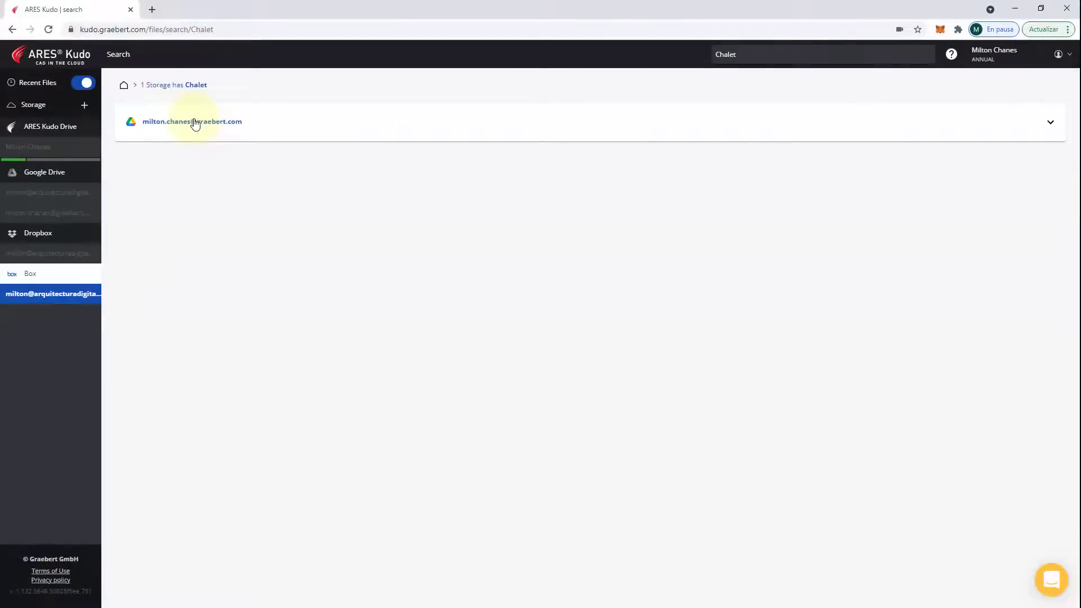
pyautogui.click(370, 136)
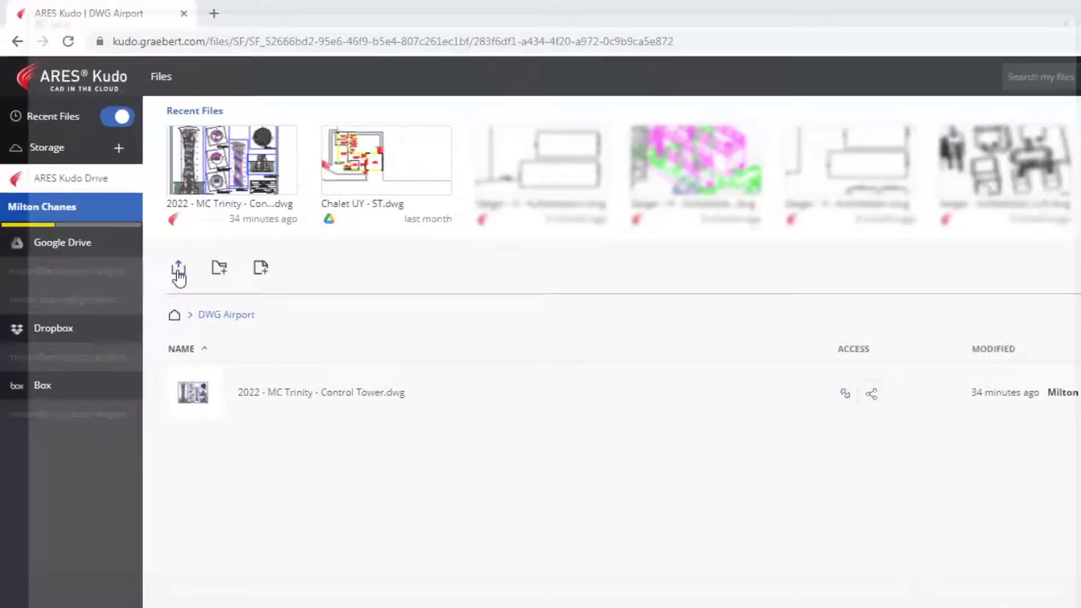
# Step: Upload 3D Conveyor Boxes, Launch Gas station and FINAL 2022 - neXt Tower 3D into DWG Airport
pyautogui.click(206, 311)
pyautogui.click(785, 113)
pyautogui.keyDown('ctrl'); pyautogui.click(555, 197); pyautogui.keyUp('ctrl')
pyautogui.scroll(-4, 507, 226)
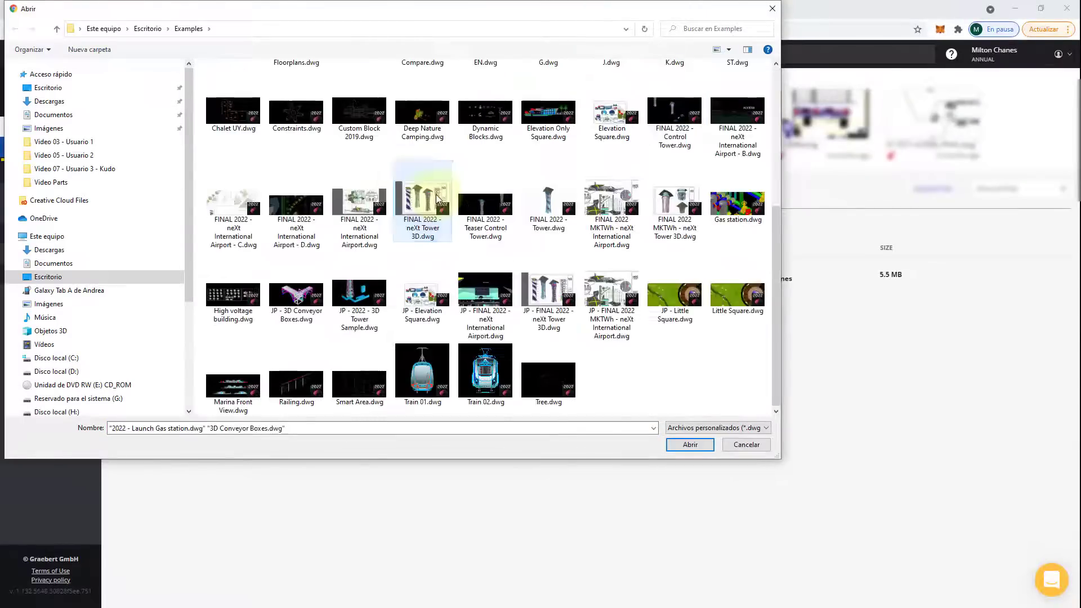
pyautogui.keyDown('ctrl'); pyautogui.click(423, 202); pyautogui.keyUp('ctrl')
pyautogui.click(689, 443)
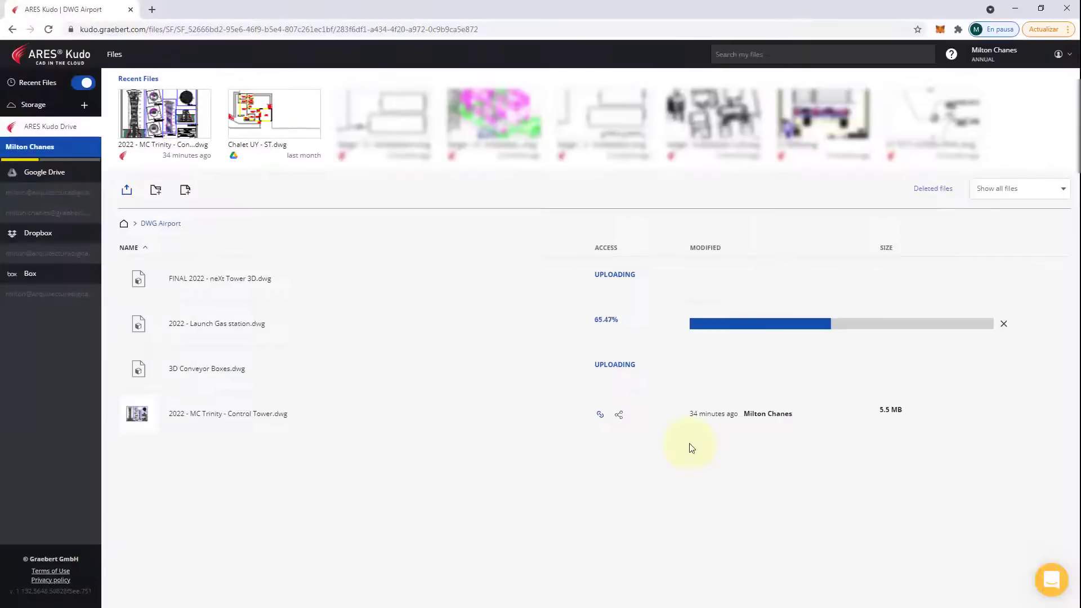
# Step: Share Launch Gas station.dwg via link and add a collaborator by their e-mail
pyautogui.click(615, 279)
pyautogui.click(674, 324)
pyautogui.click(526, 282)
pyautogui.write('mil')
pyautogui.click(480, 358)
pyautogui.click(676, 344)
pyautogui.click(693, 275)
pyautogui.rightClick(483, 282)
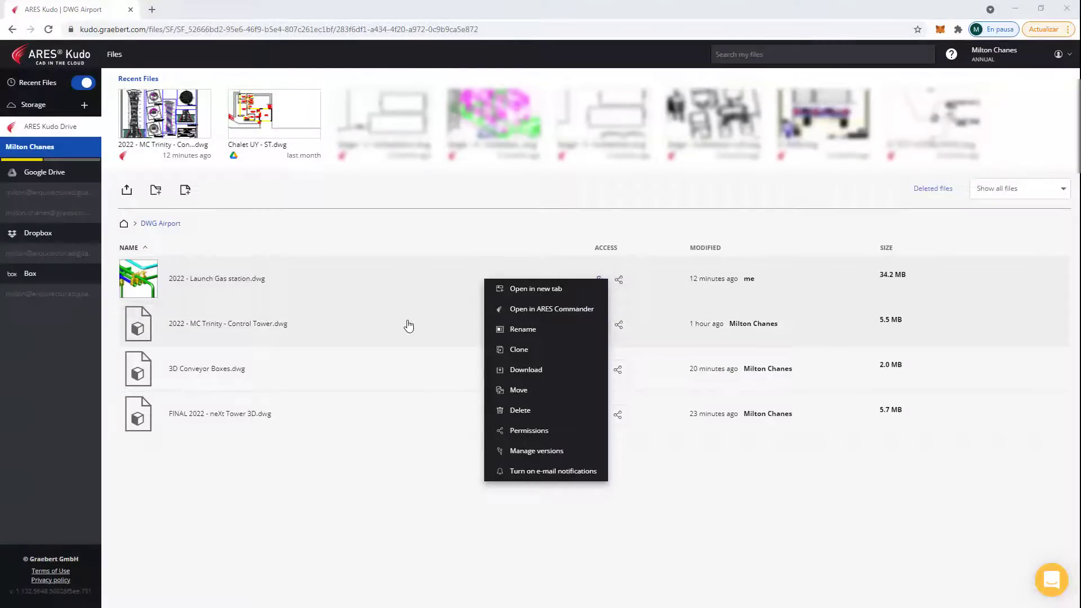
pyautogui.click(348, 551)
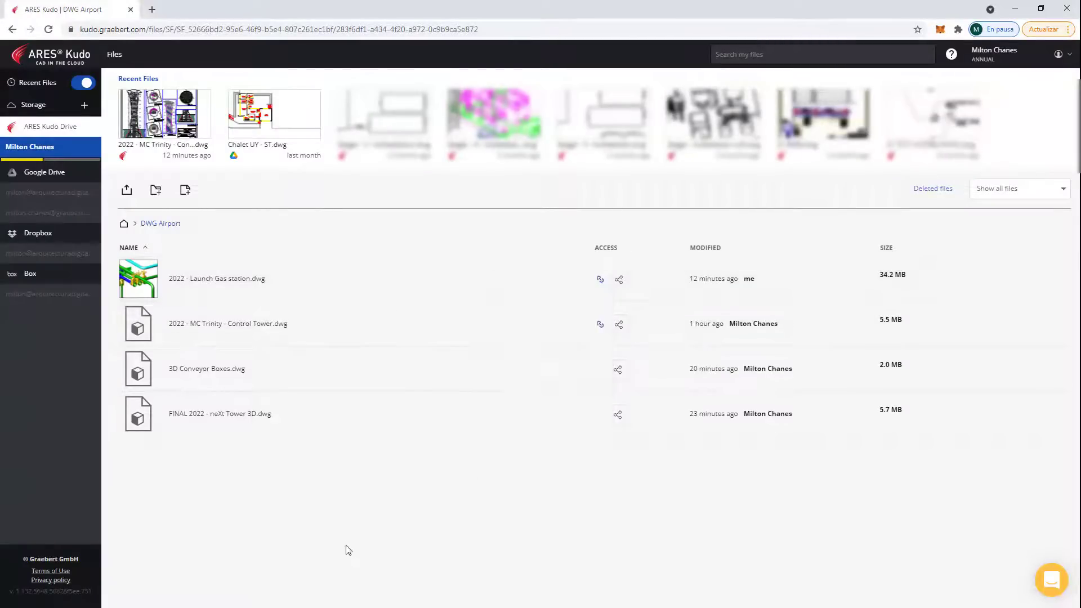
# Step: Open 2022 - MC Trinity - Control Tower.dwg from DWG Airport in the drawing editor
pyautogui.click(262, 325)
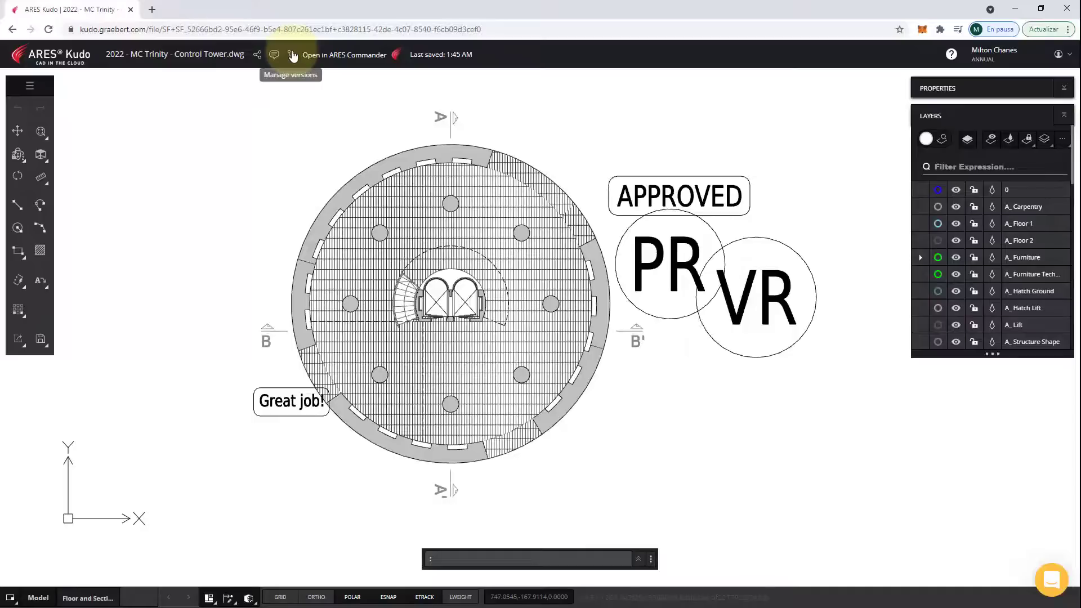
# Step: Pick version V38 from the Control Tower drawing's version history
pyautogui.click(292, 55)
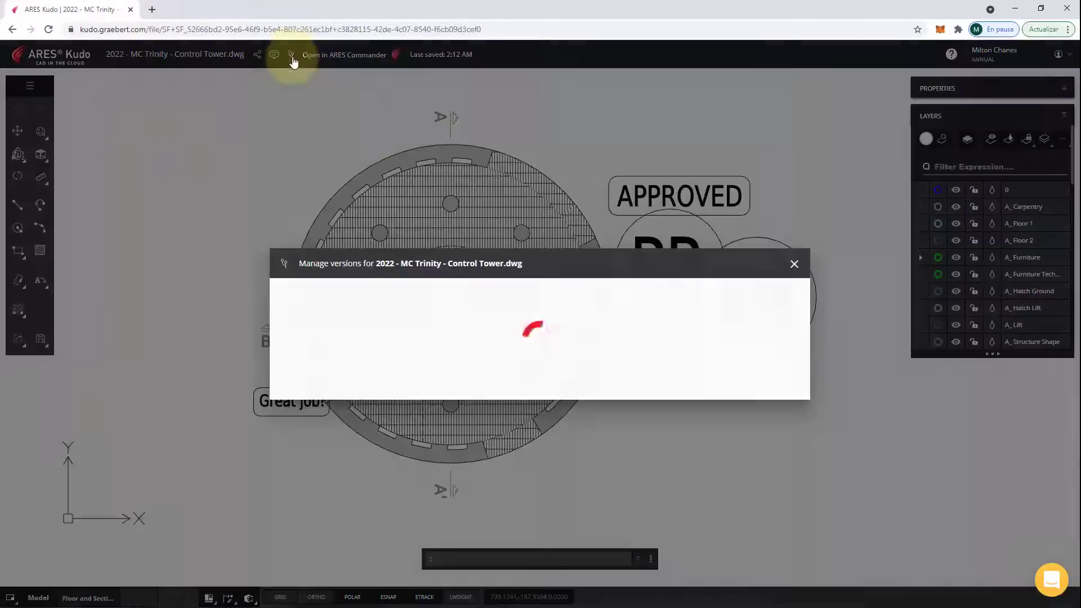
pyautogui.scroll(-1, 660, 299)
pyautogui.moveTo(660, 299); pyautogui.dragTo(620, 342)
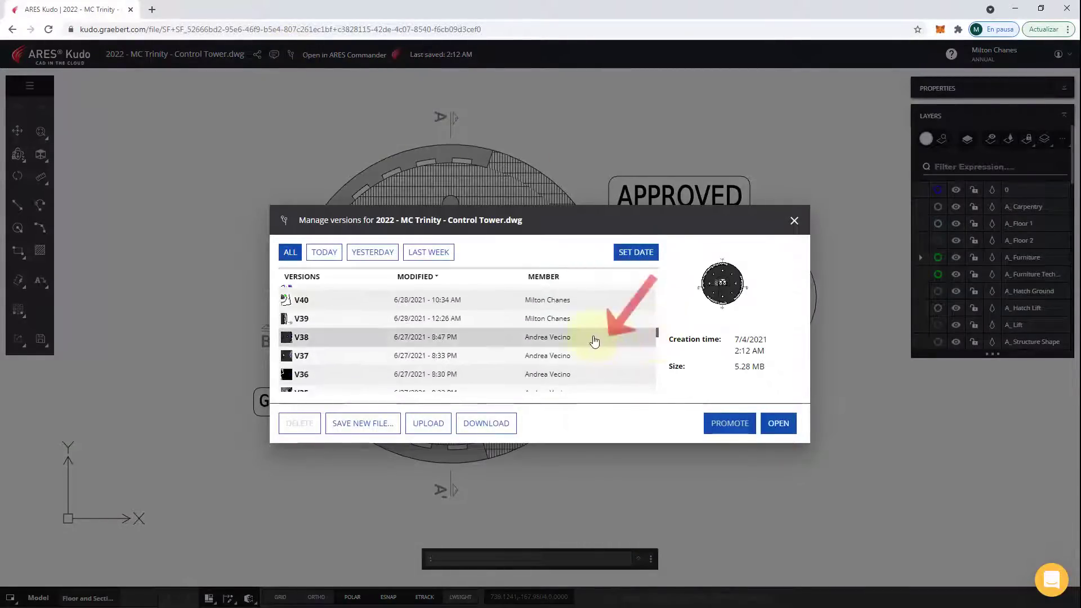
pyautogui.click(647, 338)
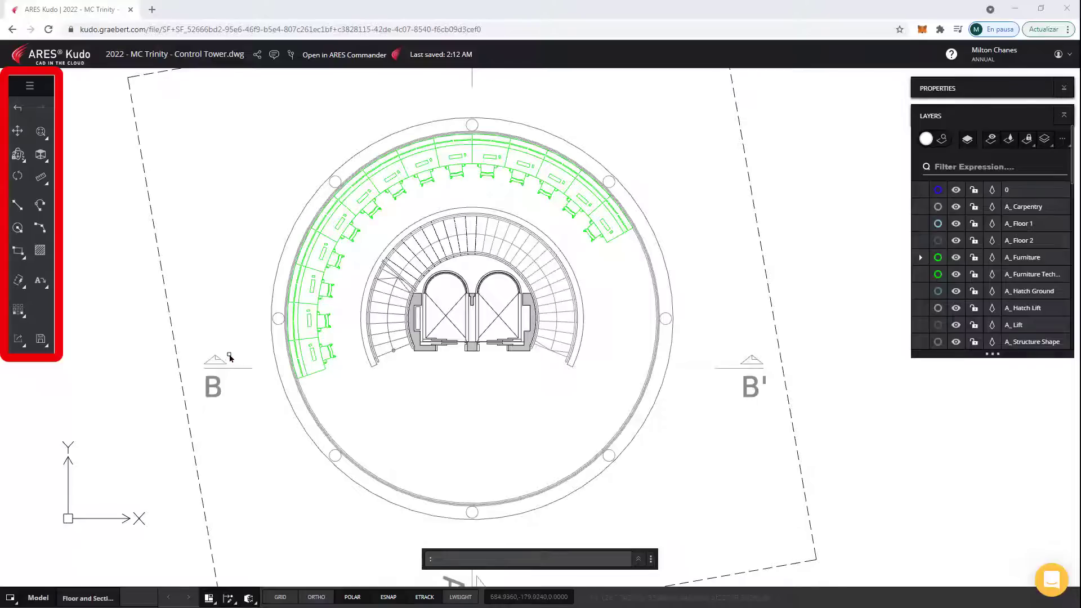
# Step: Look over the Zoom and Rectangle flyouts, then show the main menu's Dimension submenu
pyautogui.click(47, 138)
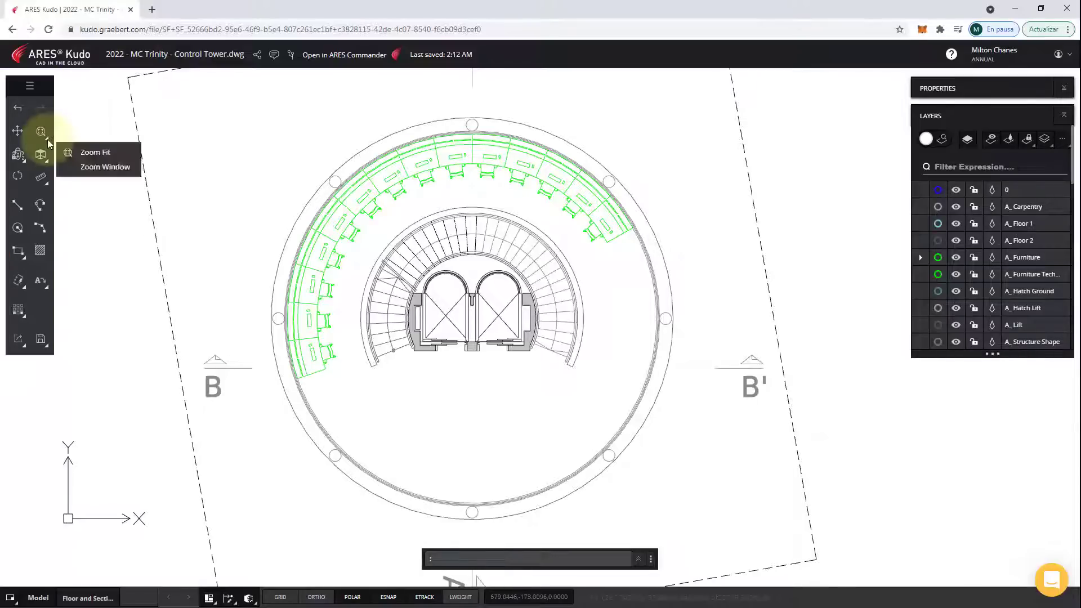
pyautogui.click(24, 259)
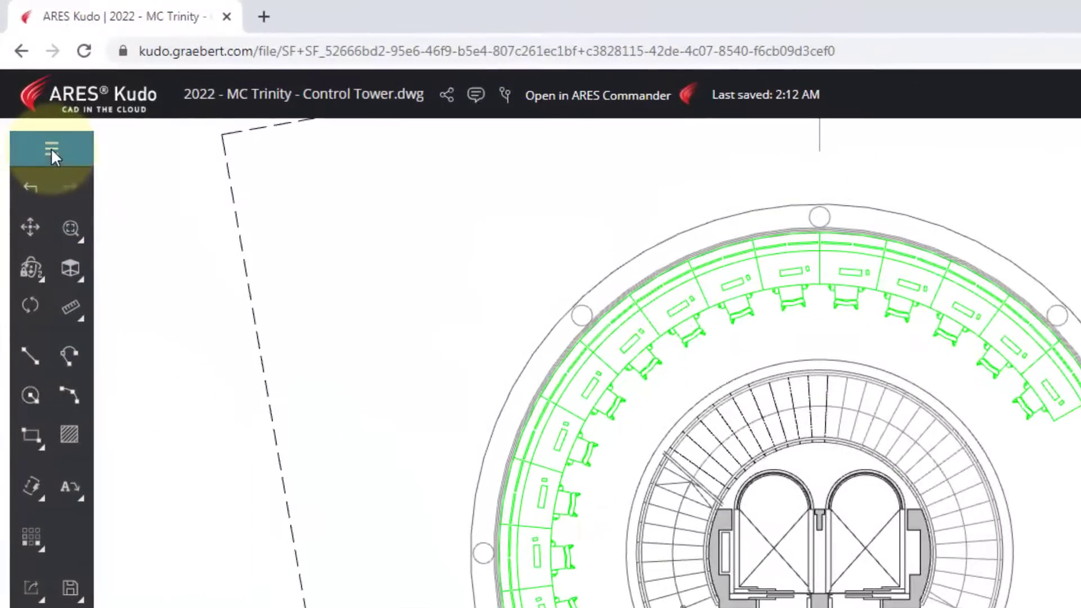
pyautogui.click(51, 150)
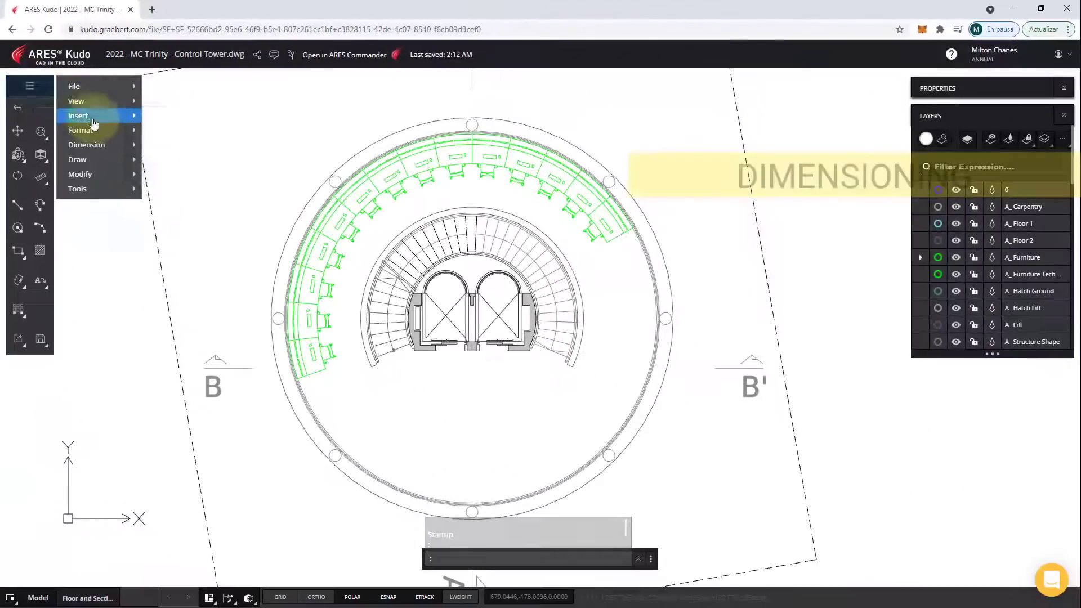
pyautogui.moveTo(150, 252)
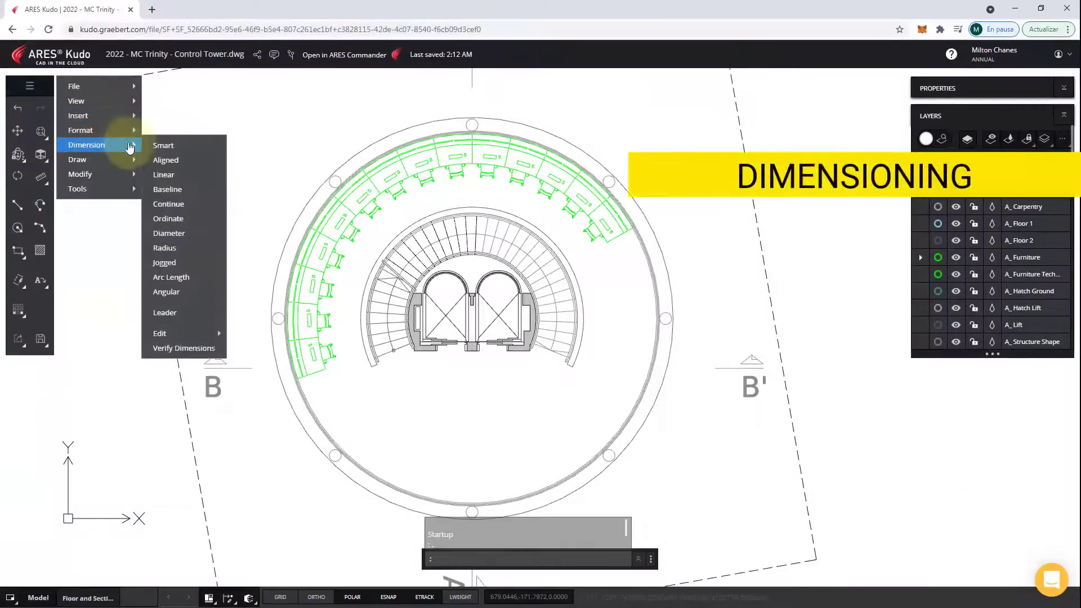
# Step: Add a Smart diameter dimension to the outer circle, placed outside, reading Ø13.53m with an 'm' suffix
pyautogui.click(192, 148)
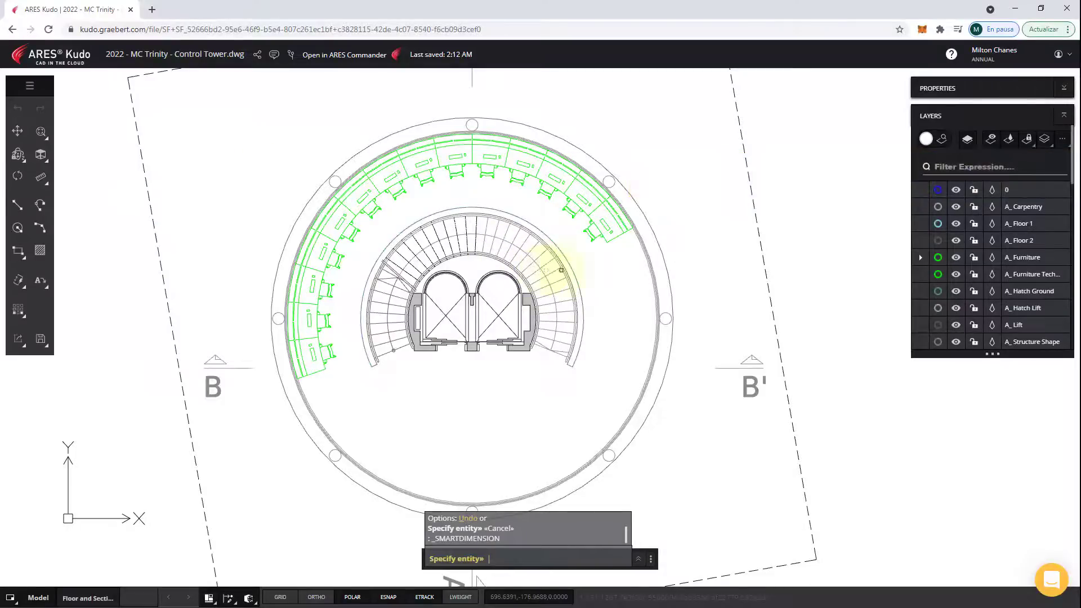
pyautogui.click(676, 272)
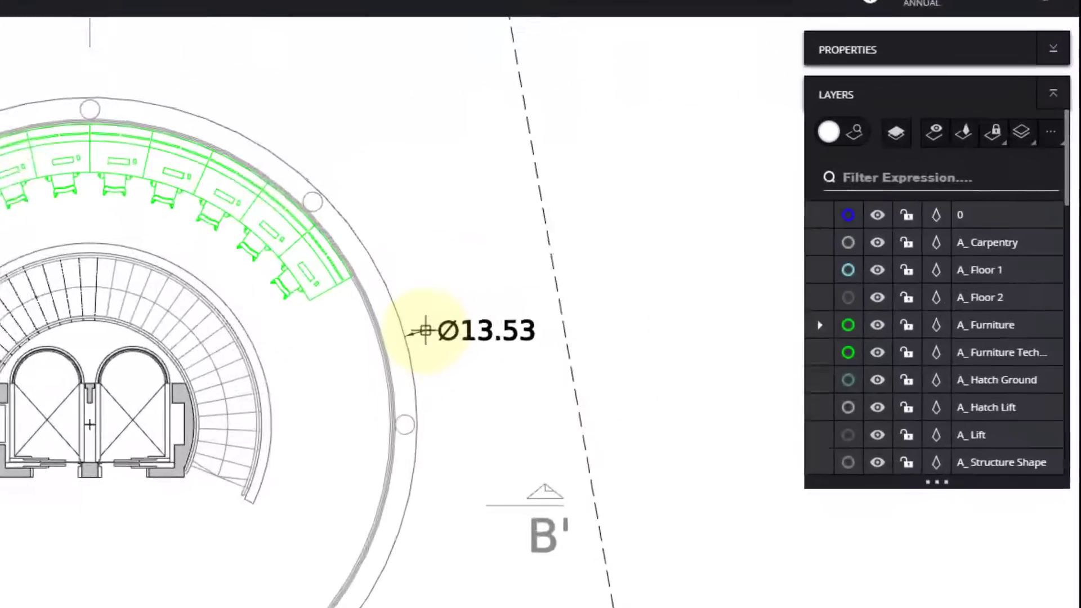
pyautogui.click(425, 331)
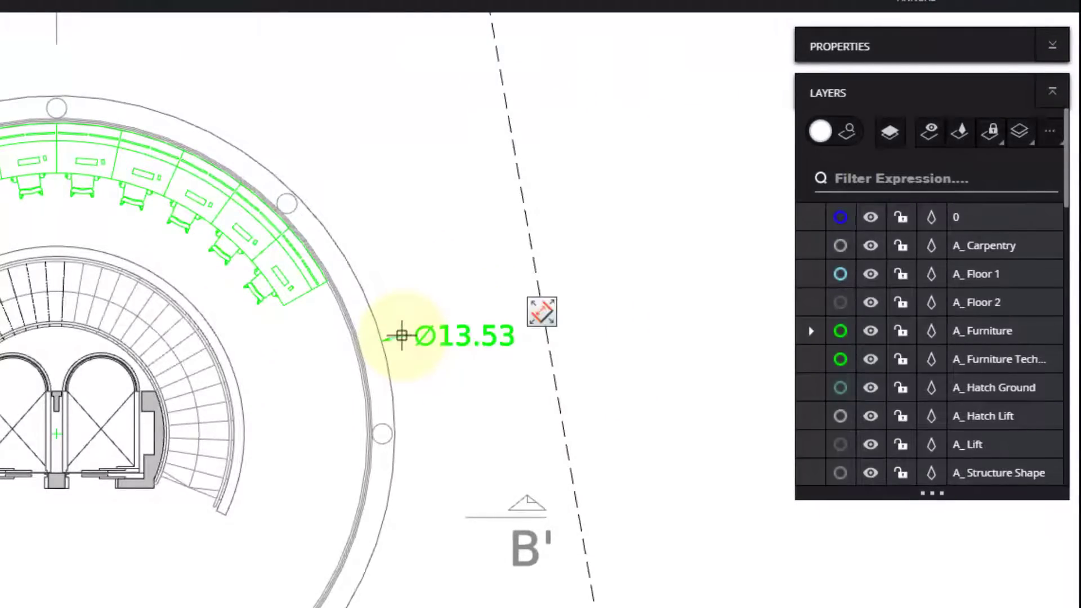
pyautogui.click(540, 313)
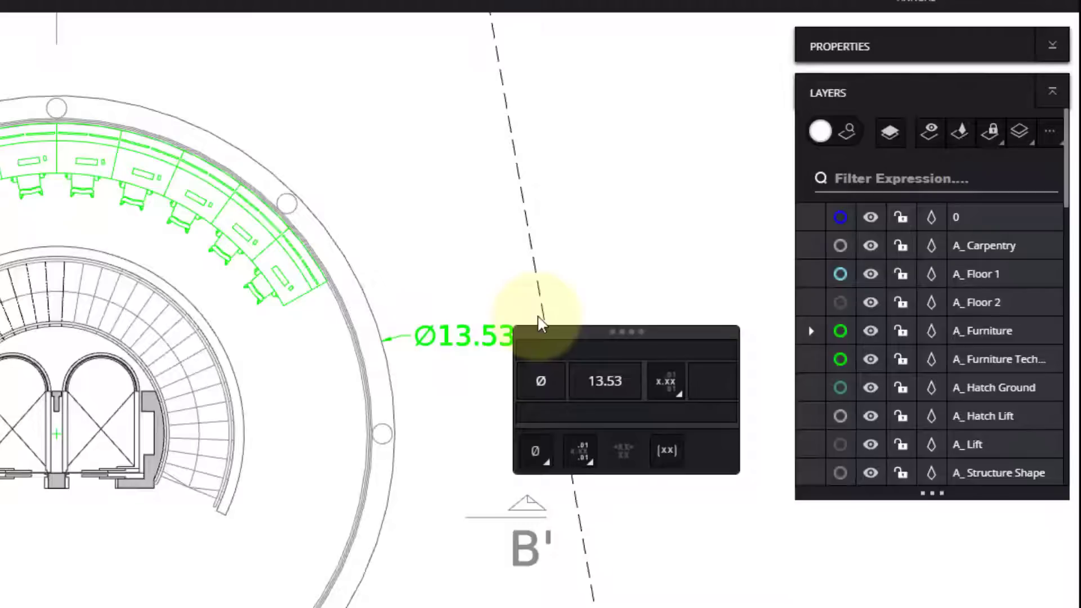
pyautogui.click(709, 383)
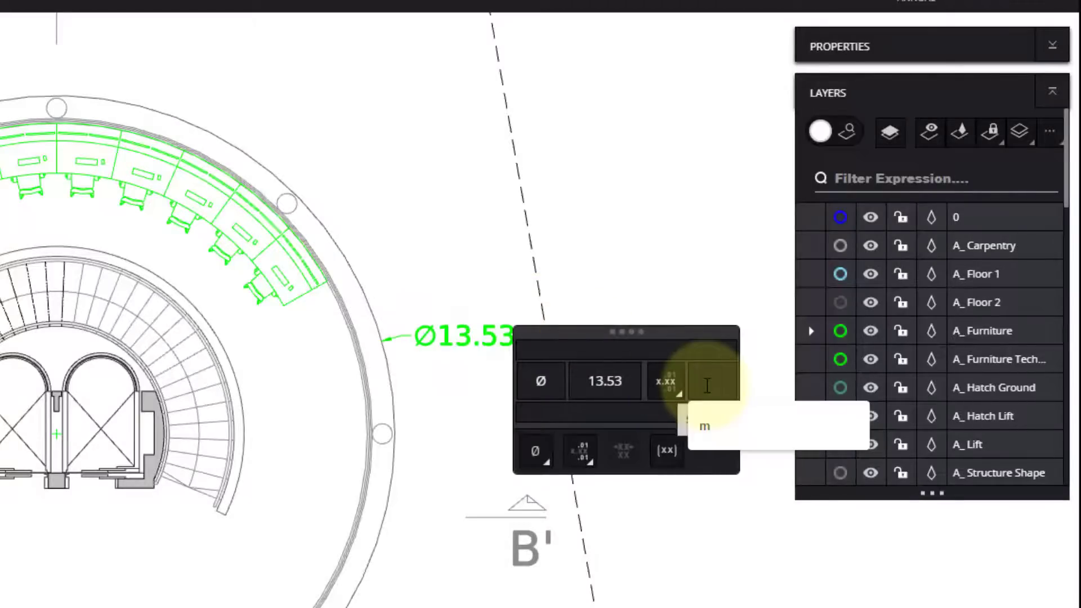
pyautogui.write('m')
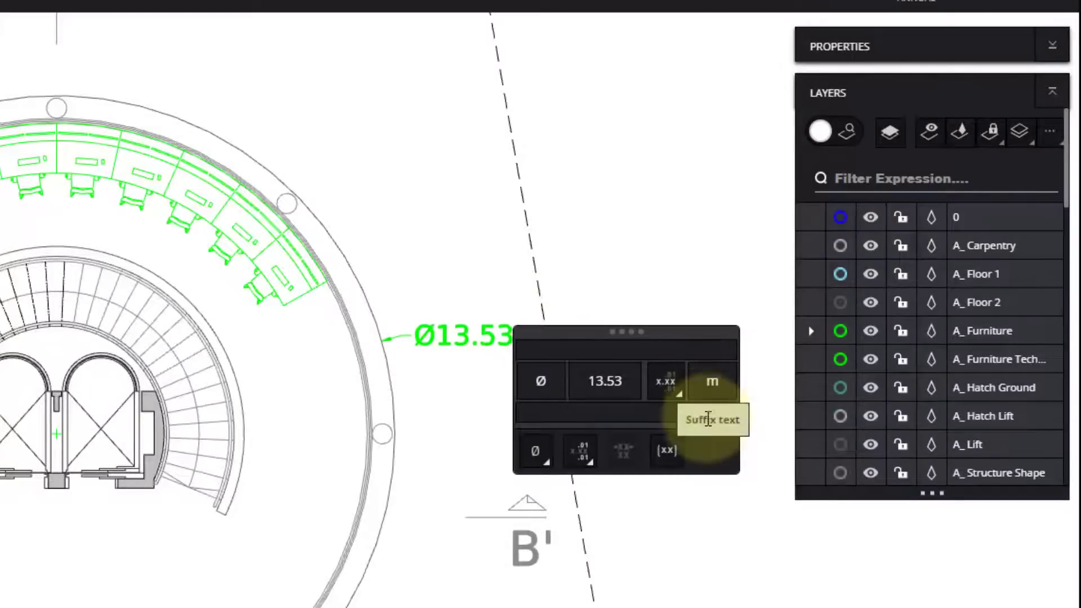
pyautogui.press('Return')
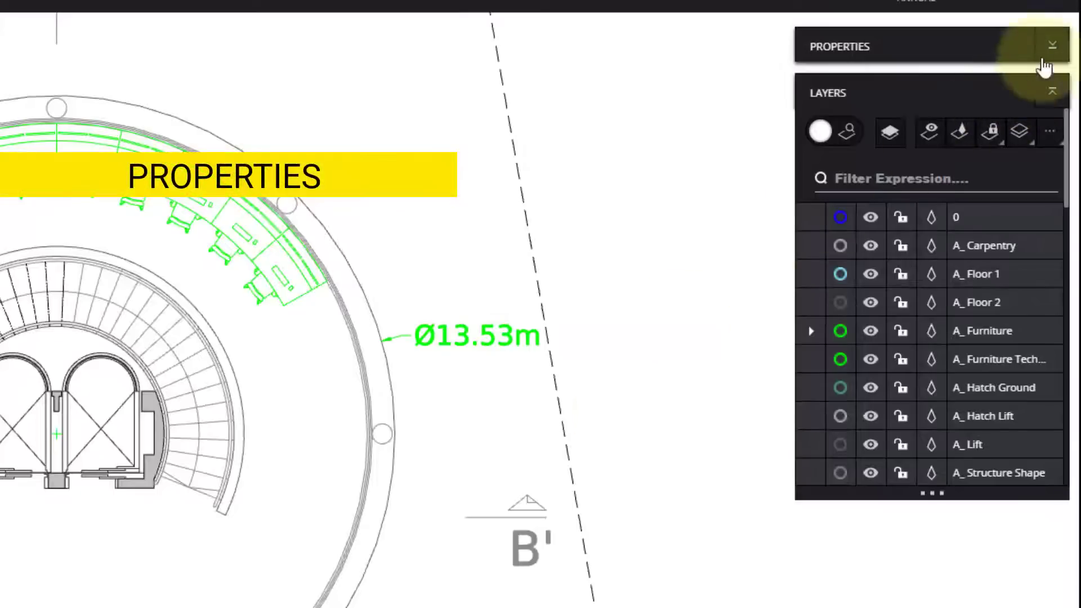
# Step: Switch the Ø13.53m diameter dimension's layer to N_ Tower Dim in the Properties panel
pyautogui.click(1052, 47)
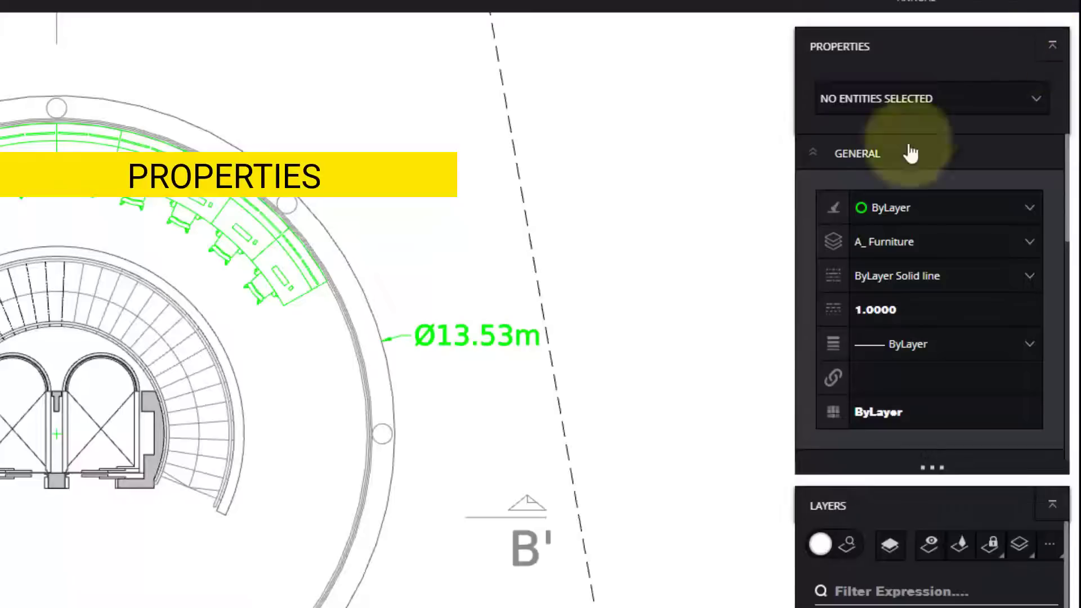
pyautogui.click(487, 332)
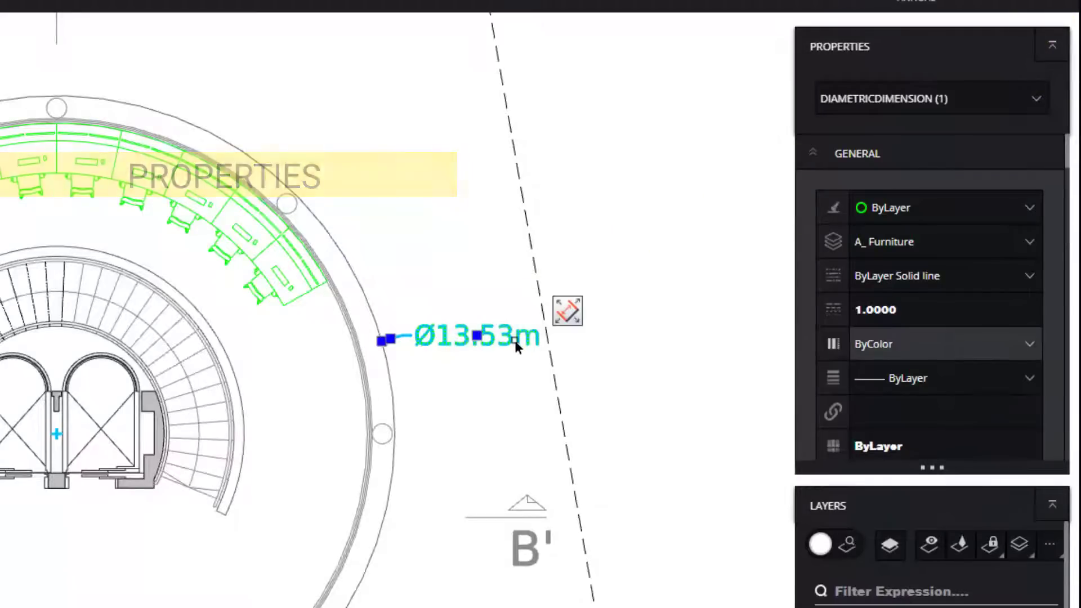
pyautogui.click(984, 242)
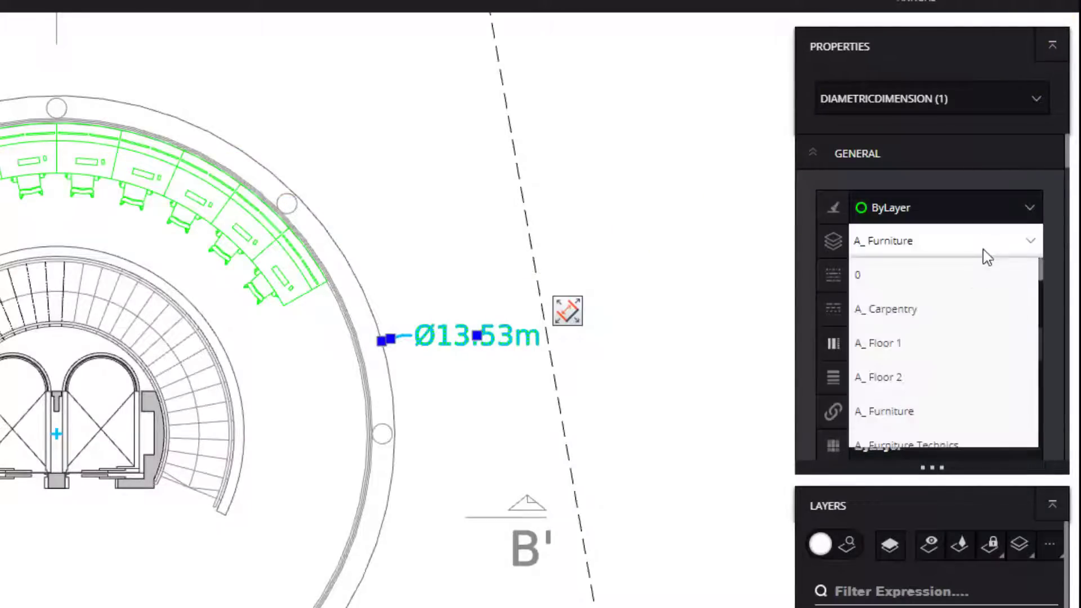
pyautogui.scroll(-10, 984, 271)
pyautogui.click(956, 414)
pyautogui.scroll(-10, 953, 411)
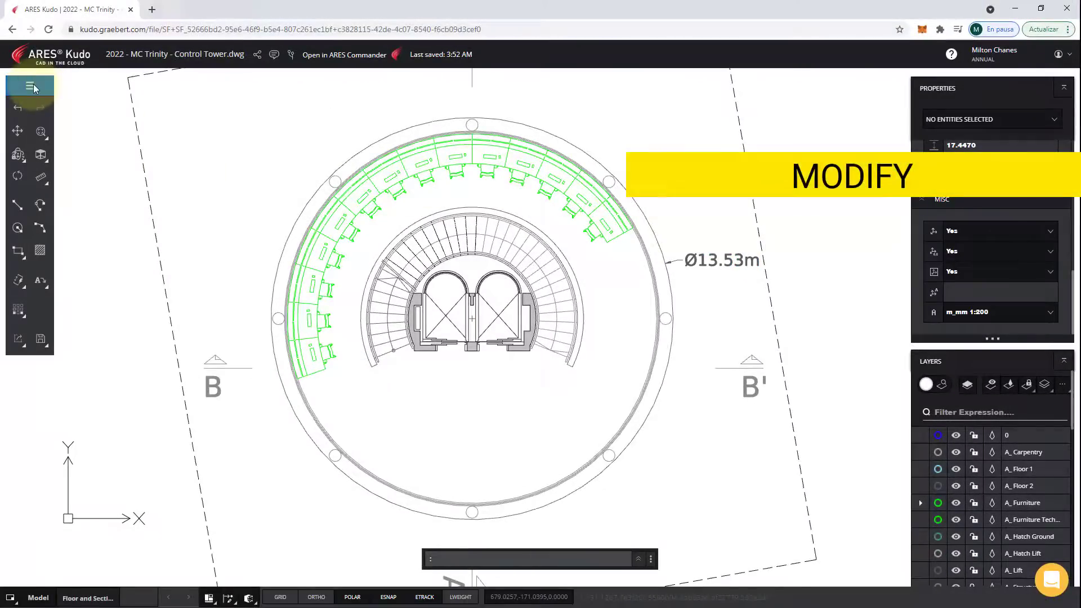
# Step: Browse the Modify commands in the main menu, then dismiss it
pyautogui.click(7, 85)
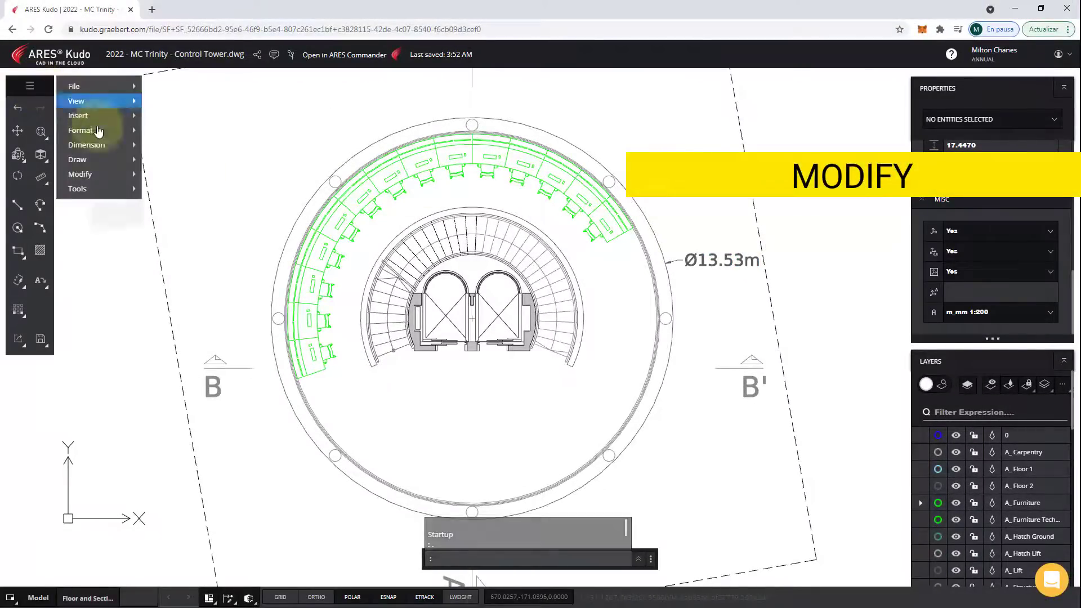
pyautogui.click(120, 175)
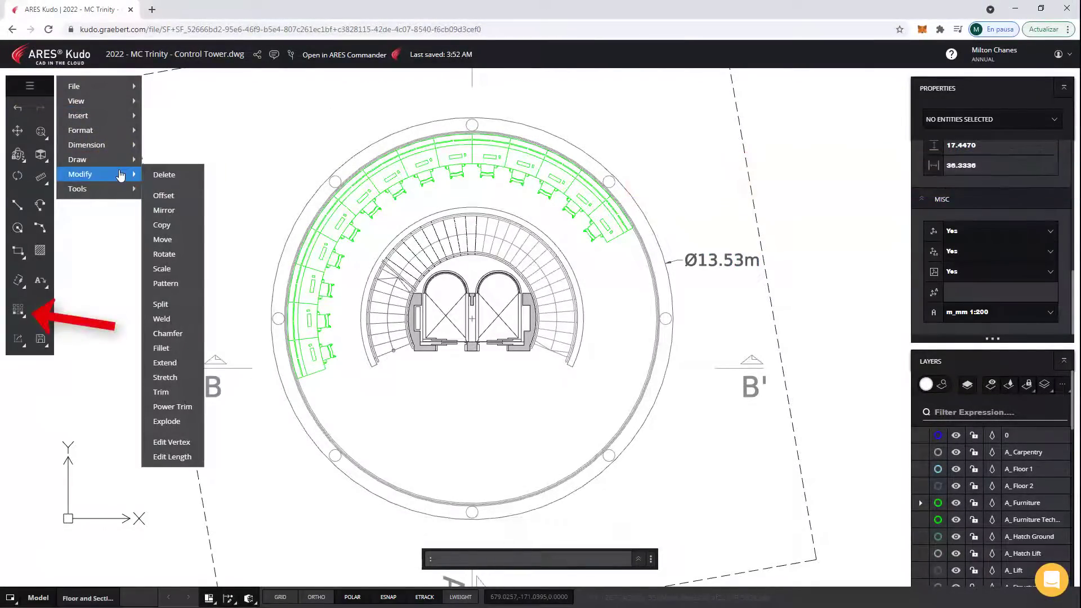
pyautogui.press('Escape')
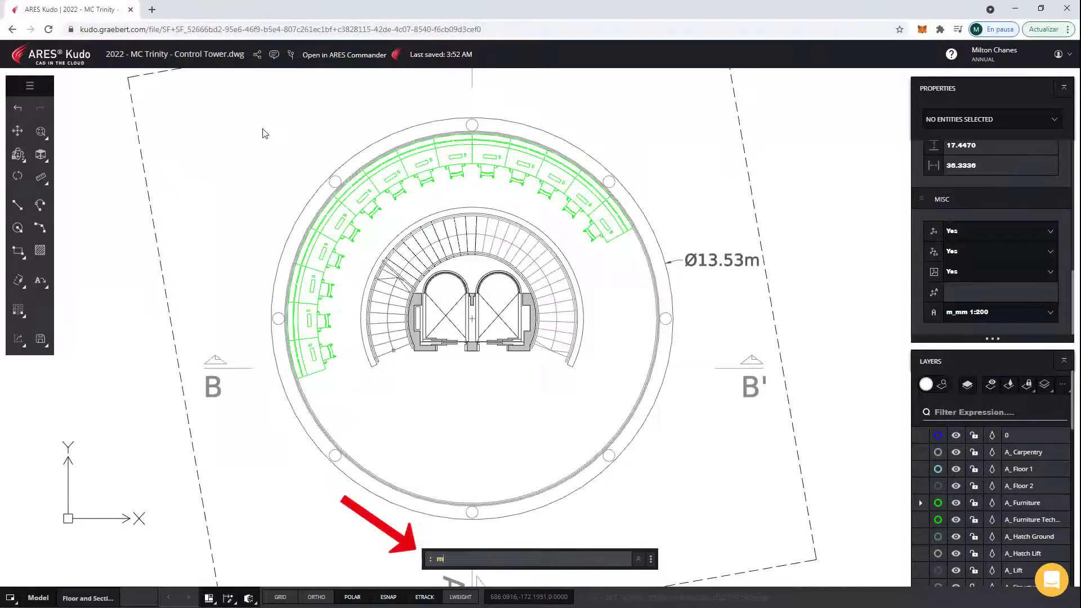
# Step: Mirror the small rectangle across a vertical line from the mullion's midpoint
pyautogui.write('i')
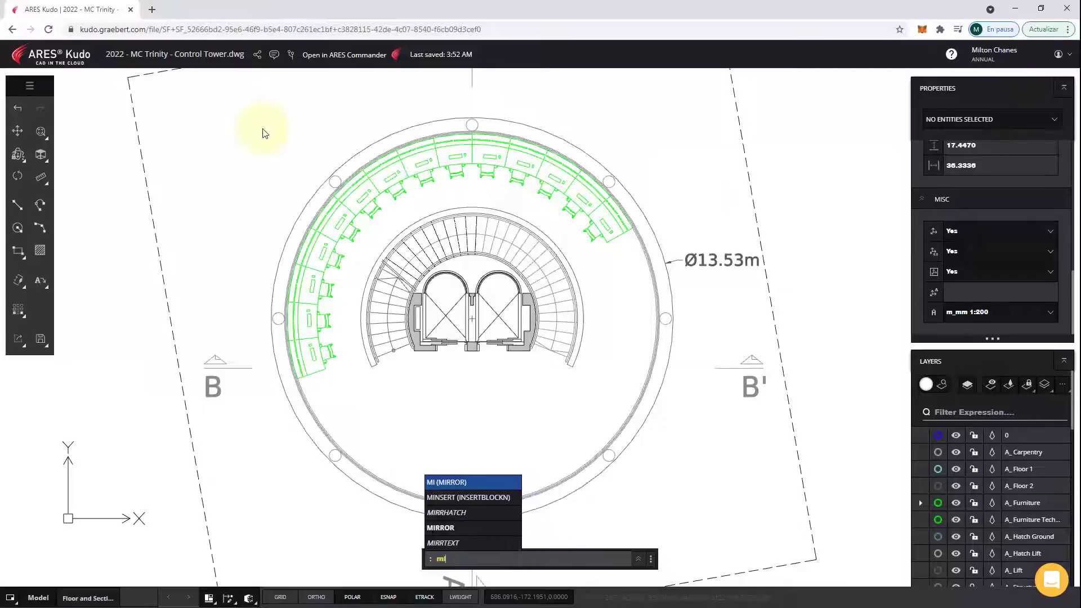
pyautogui.click(485, 488)
pyautogui.scroll(5, 508, 349)
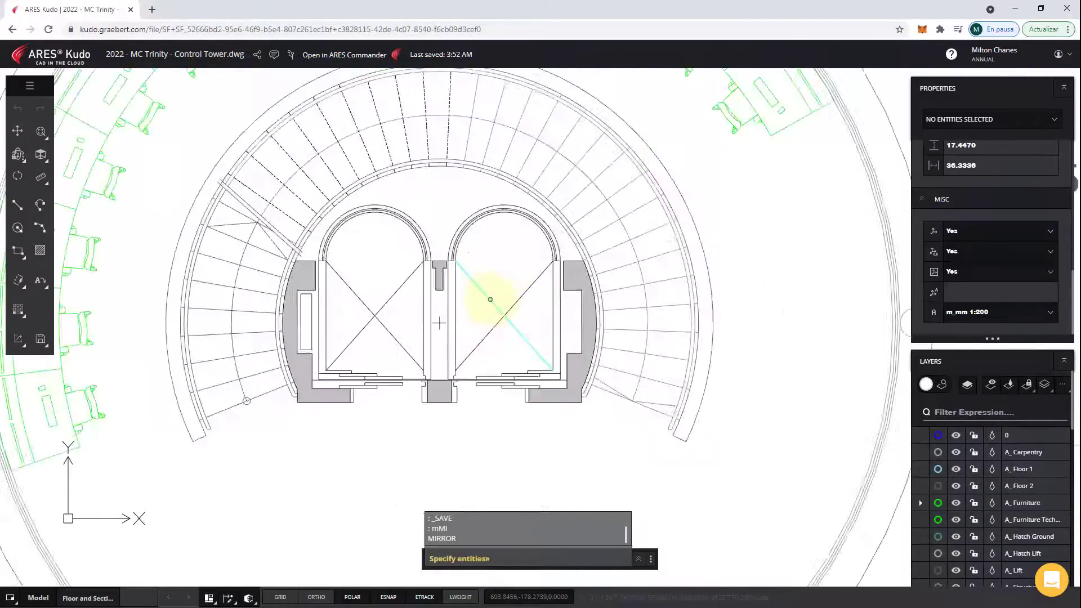
pyautogui.click(197, 291)
pyautogui.press('Return')
pyautogui.click(414, 322)
pyautogui.click(405, 433)
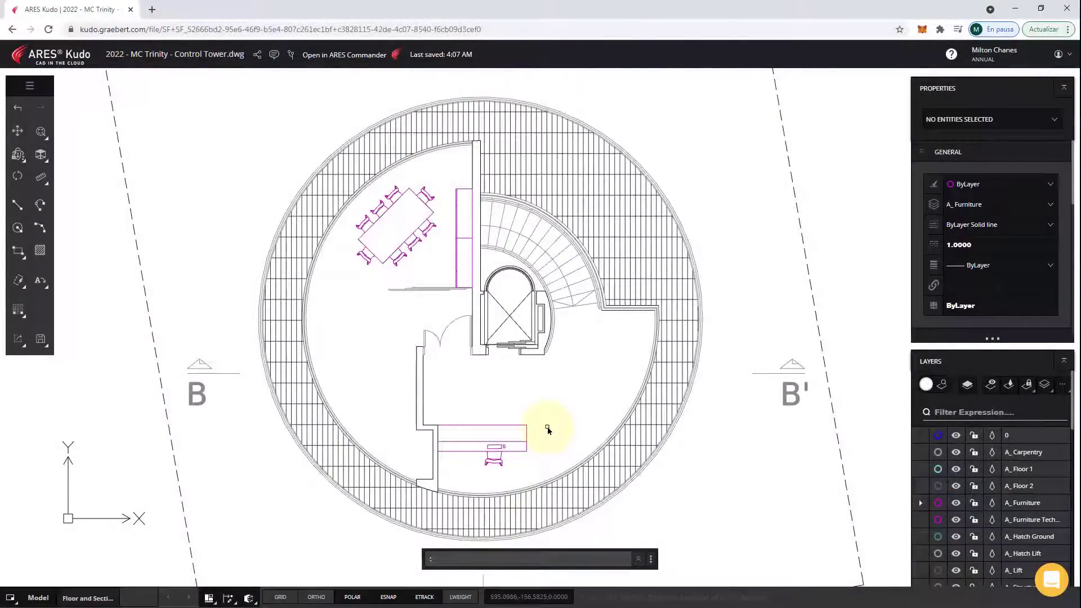
# Step: After a stray Insert command, start ARRAY and select the small circle to repeat
pyautogui.write('I')
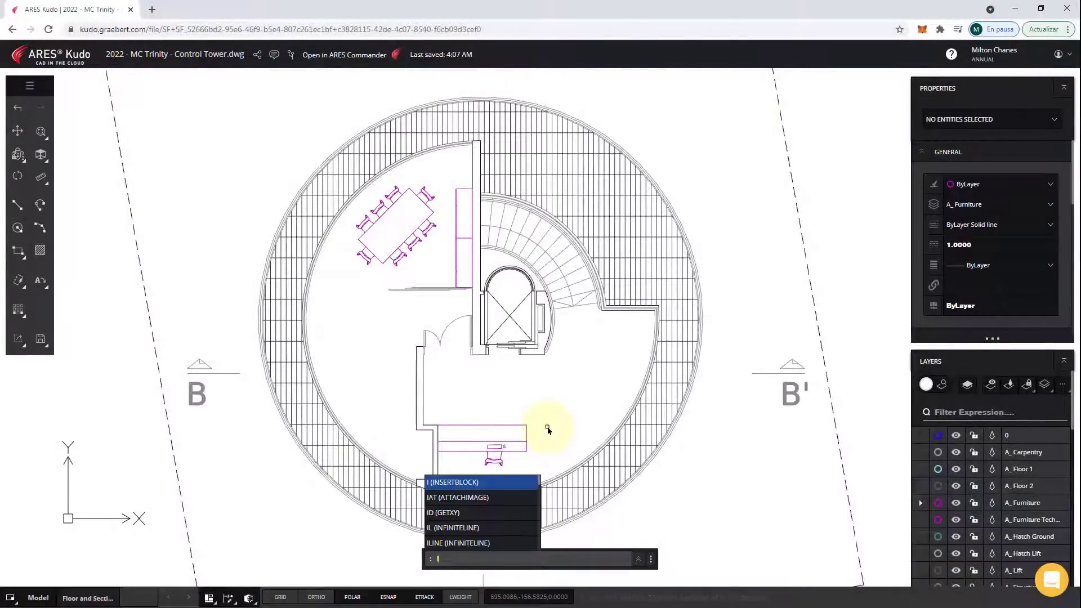
pyautogui.click(485, 483)
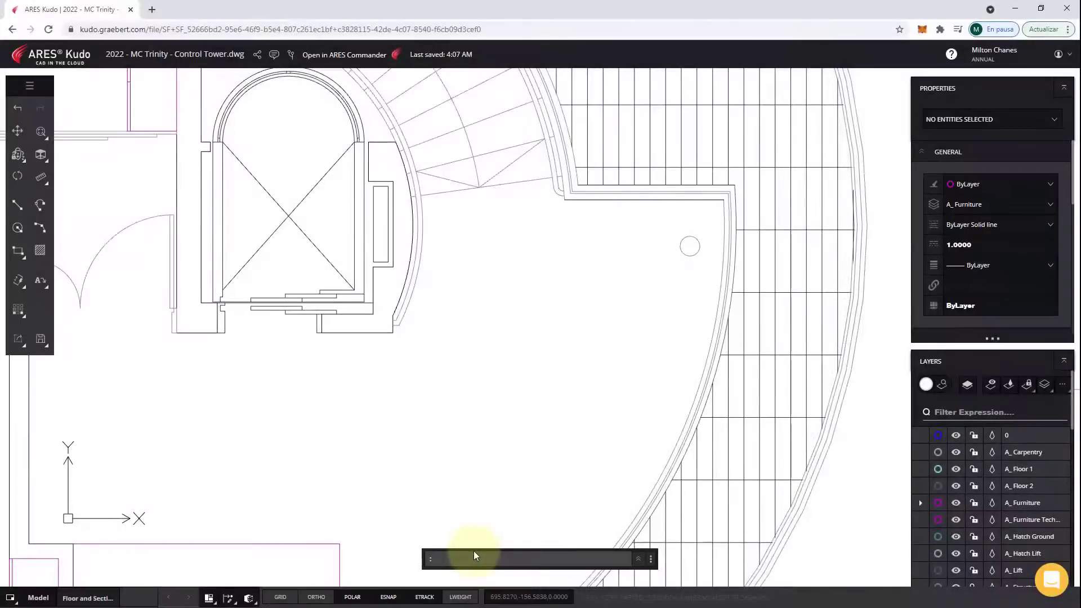
pyautogui.write('array')
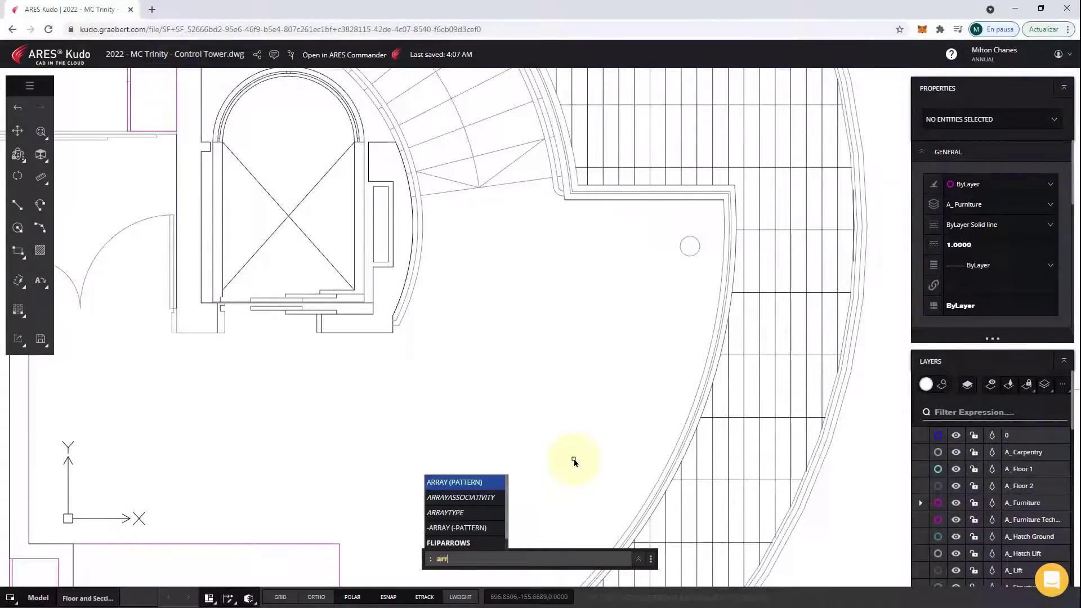
pyautogui.click(475, 482)
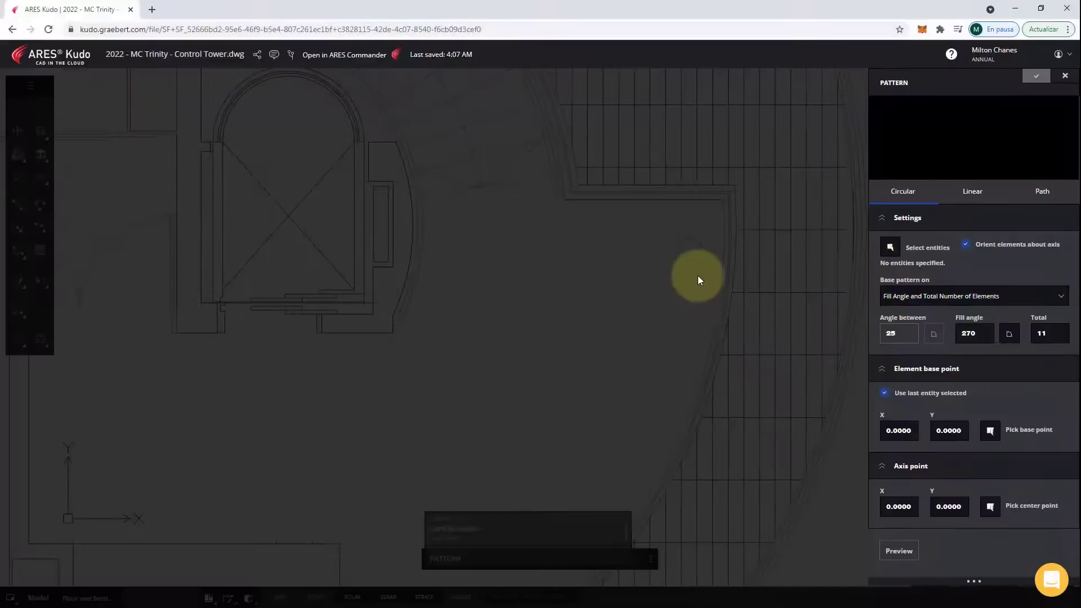
pyautogui.click(889, 248)
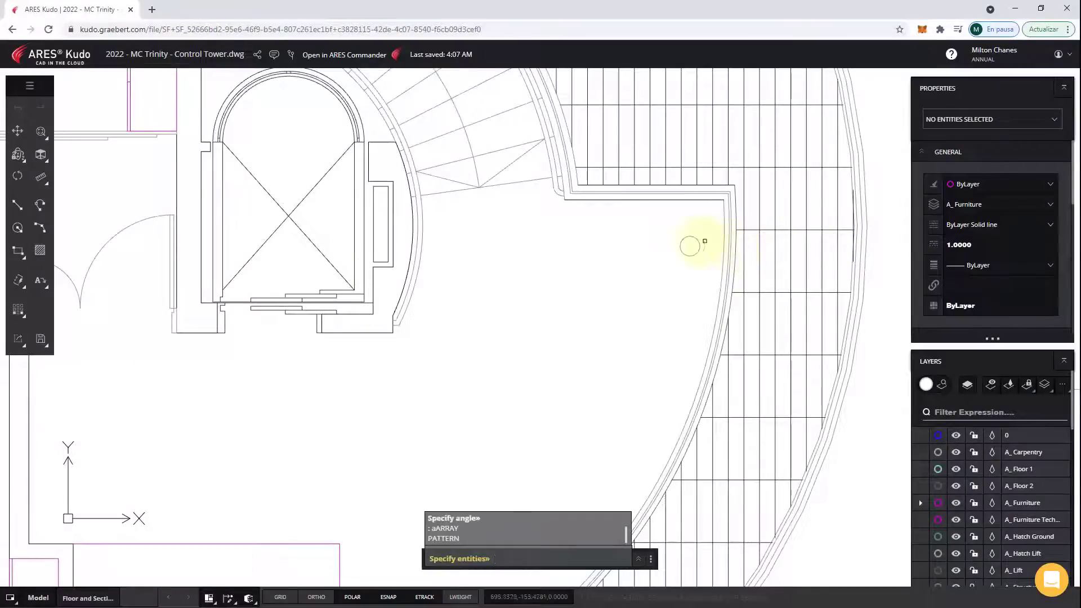
pyautogui.click(698, 242)
pyautogui.press('Return')
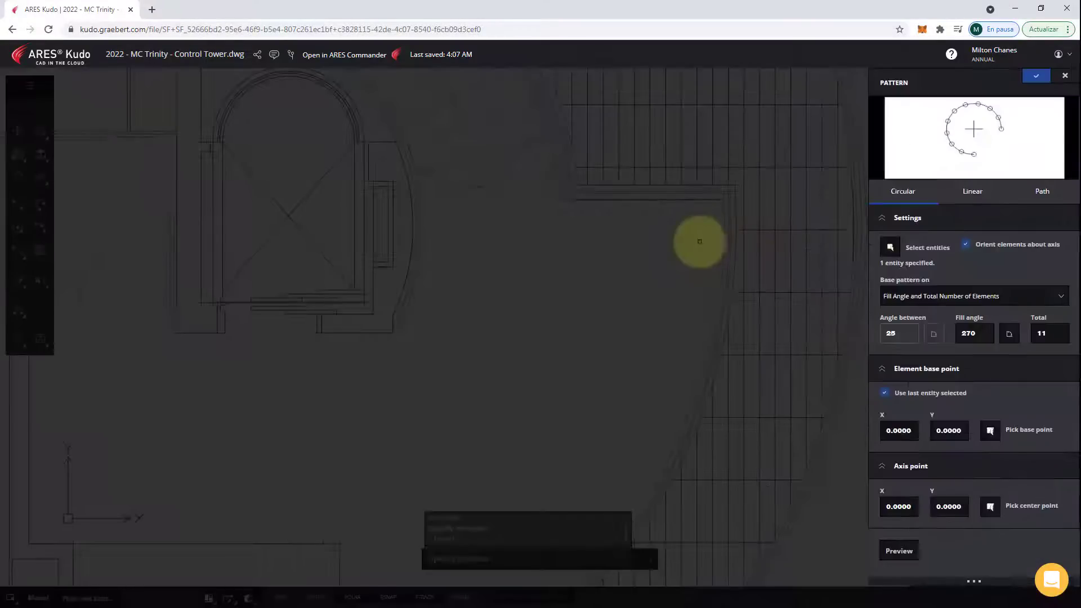
# Step: Set the circular pattern to 11 copies over -250°, centred on the floor circle's centre, and apply
pyautogui.doubleClick(979, 332)
pyautogui.write('-250')
pyautogui.press('Tab')
pyautogui.click(990, 507)
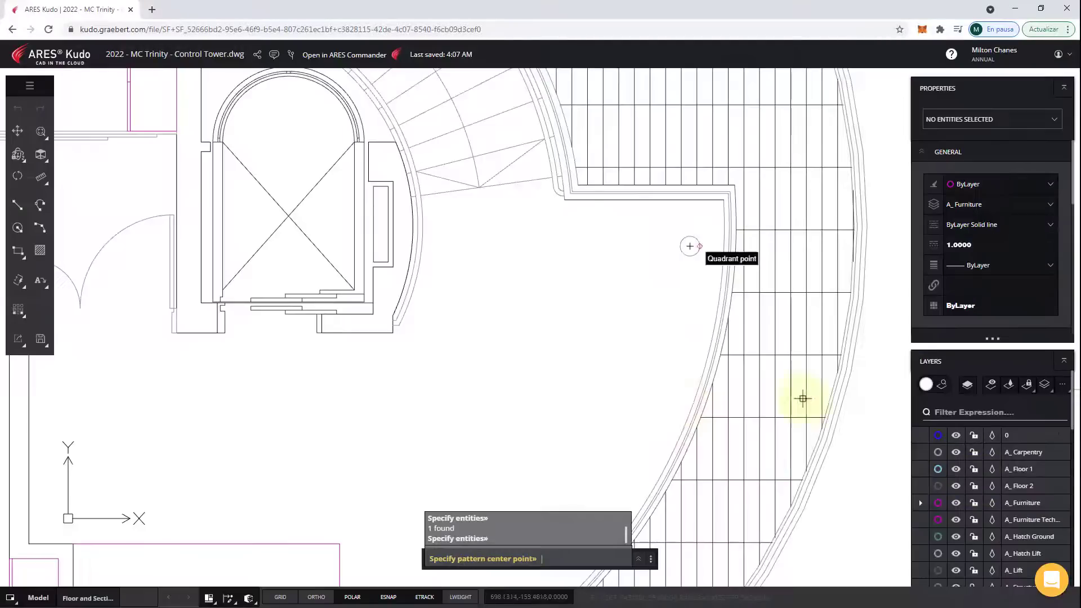
pyautogui.scroll(-5, 705, 394)
pyautogui.rightClick(588, 376)
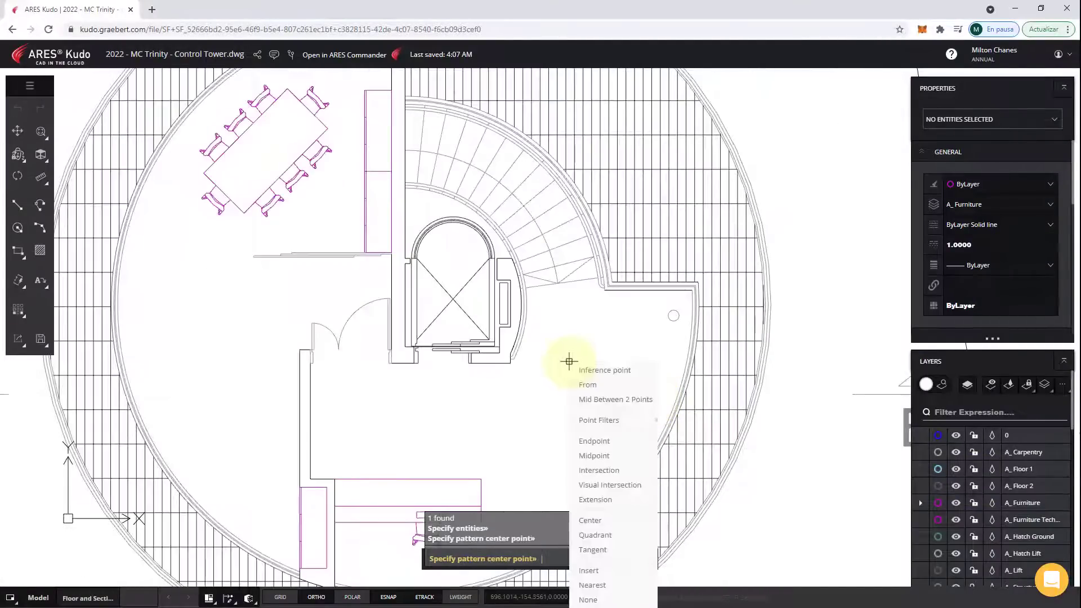
pyautogui.click(606, 513)
pyautogui.click(660, 443)
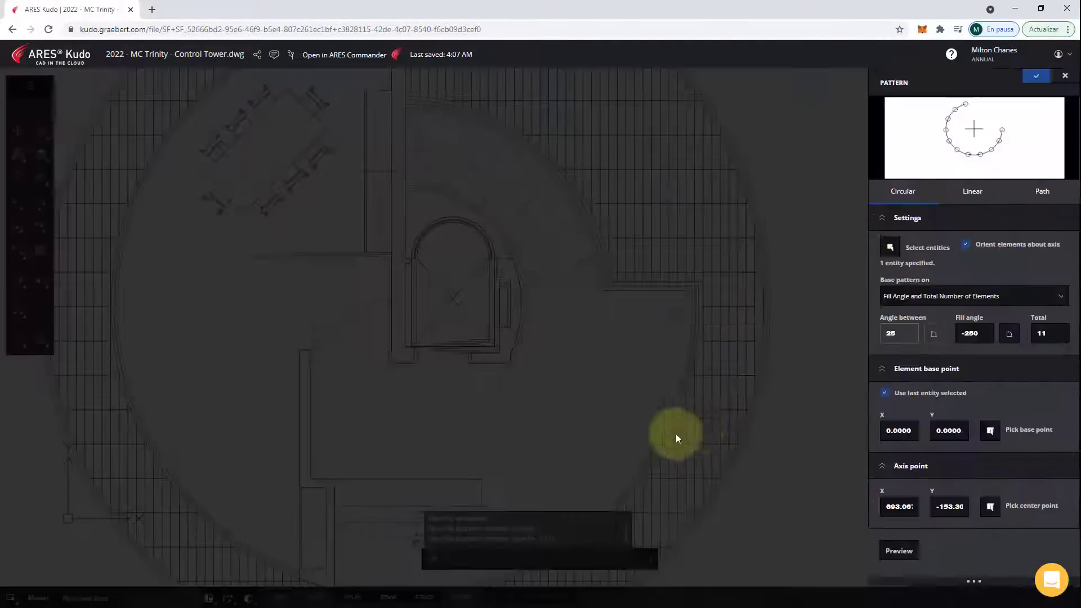
pyautogui.click(1038, 77)
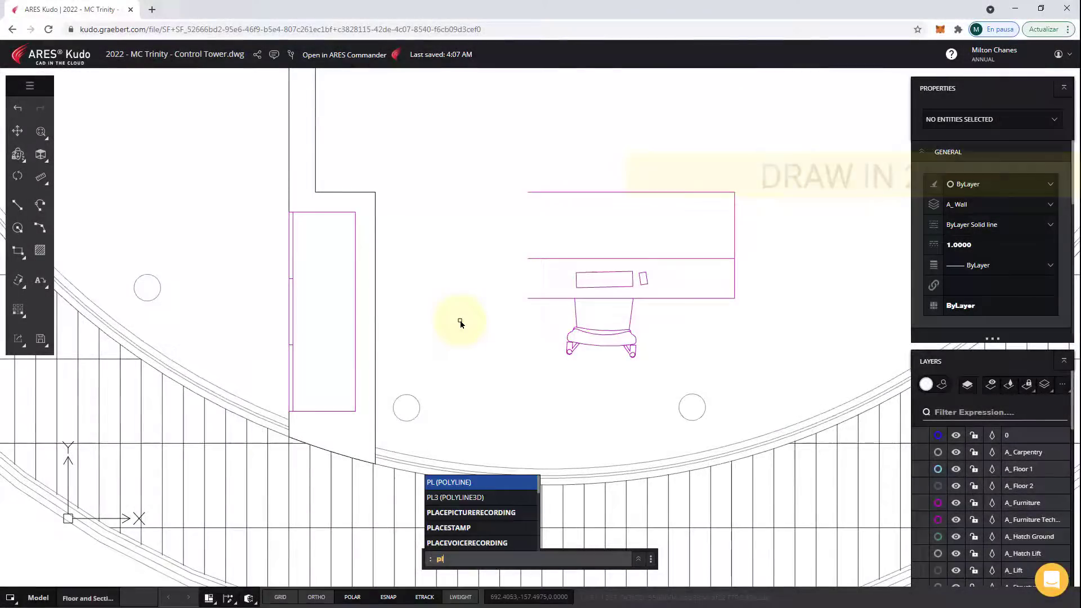
# Step: Draw a polyline from the wall corner with segments of 1.15, 0.65 and 0.15
pyautogui.click(465, 484)
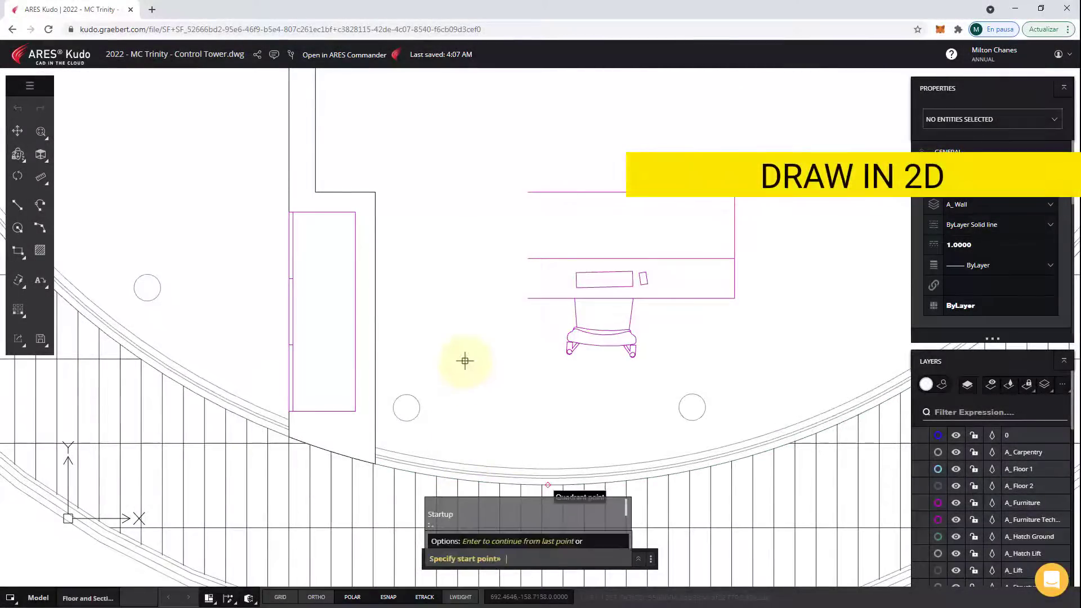
pyautogui.click(375, 192)
pyautogui.write('1.15')
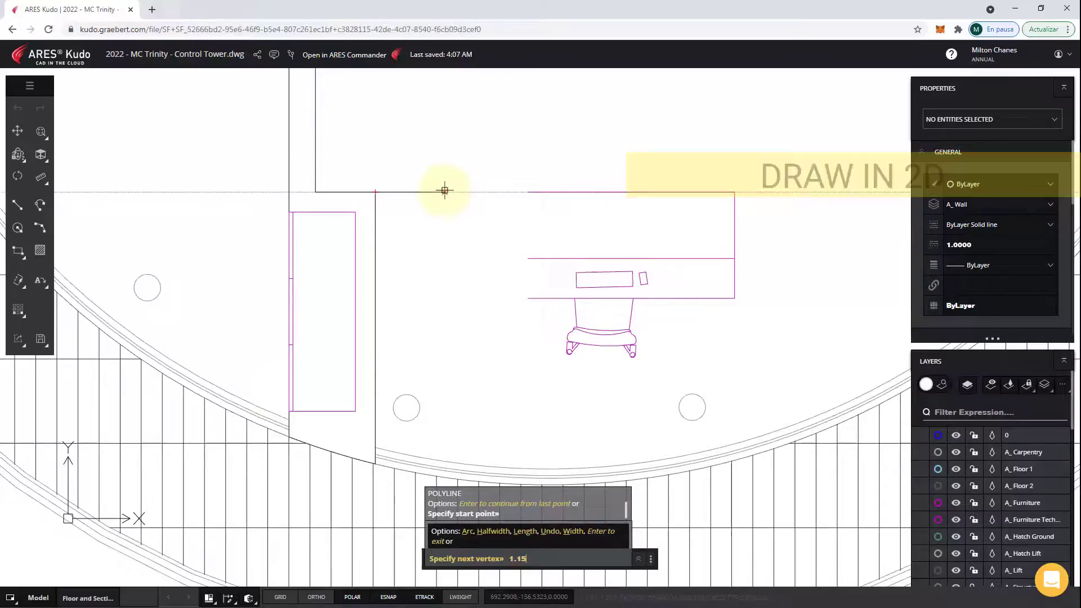
pyautogui.press('Return')
pyautogui.write('.65')
pyautogui.press('Return')
pyautogui.write('.15')
pyautogui.press('Return')
pyautogui.press('Return')
# Step: Window-select the chair and move it slightly to a new spot at the desk
pyautogui.click(557, 242)
pyautogui.click(657, 378)
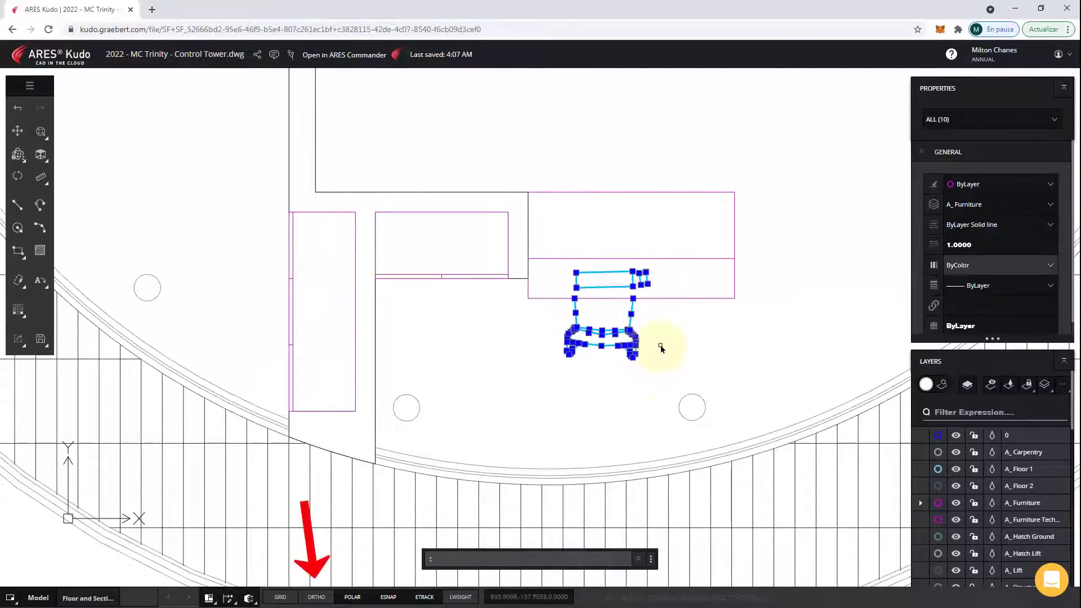
pyautogui.rightClick(660, 349)
pyautogui.click(680, 448)
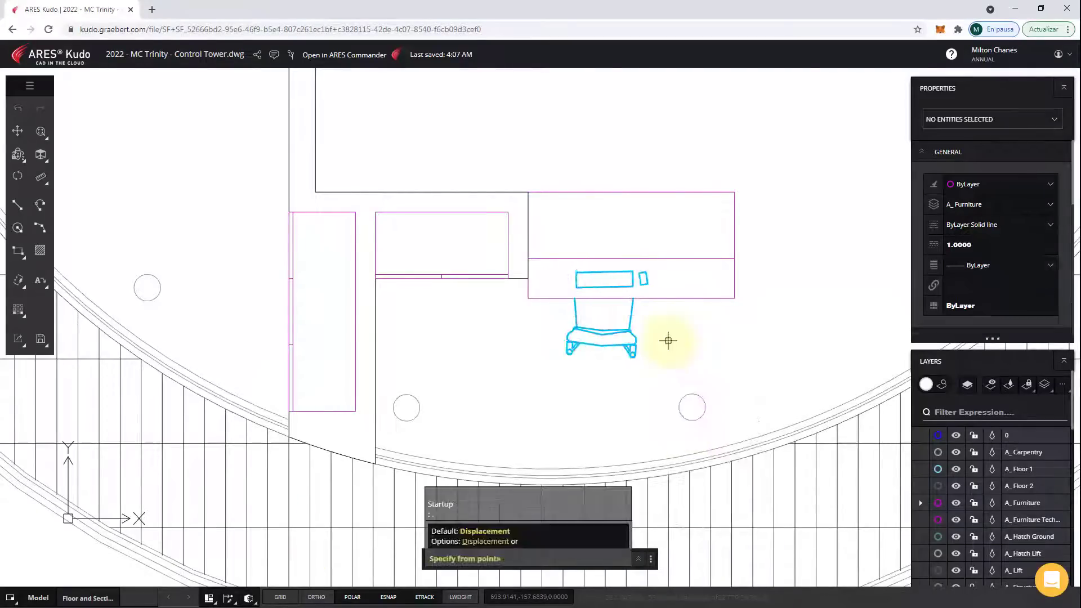
pyautogui.click(666, 337)
pyautogui.click(687, 337)
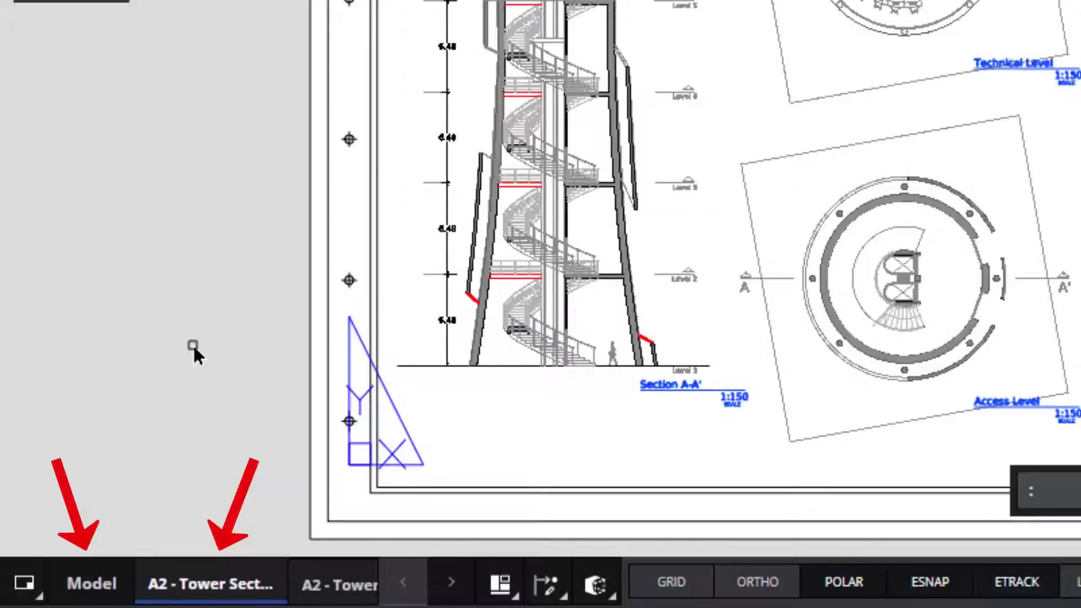
pyautogui.click(25, 584)
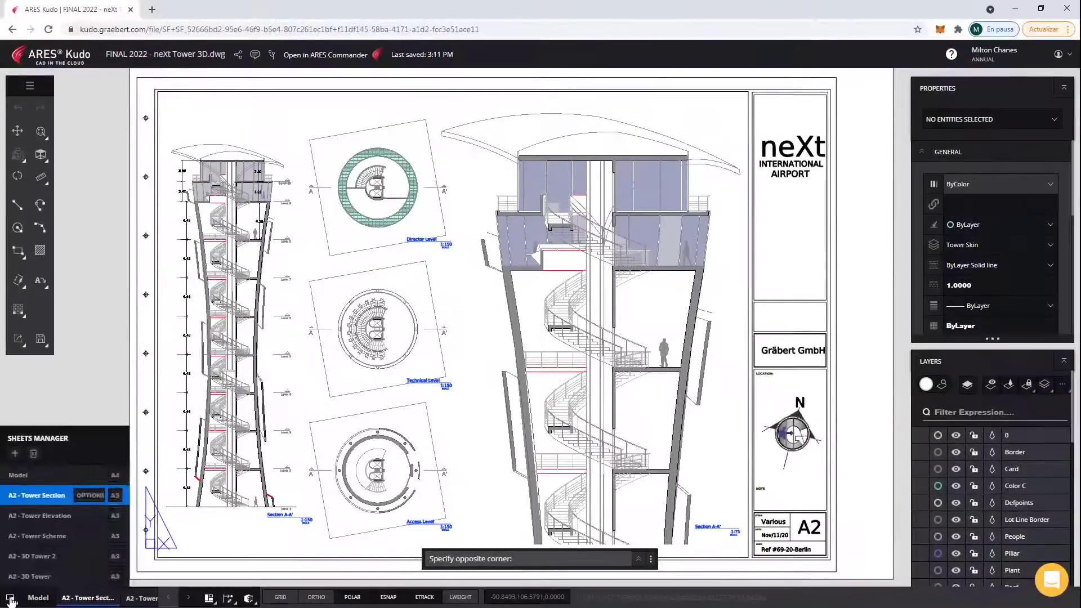
# Step: Enable the view-only Sharing link for FINAL 2022 - neXt Tower 3D.dwg in the Permissions dialog
pyautogui.click(25, 584)
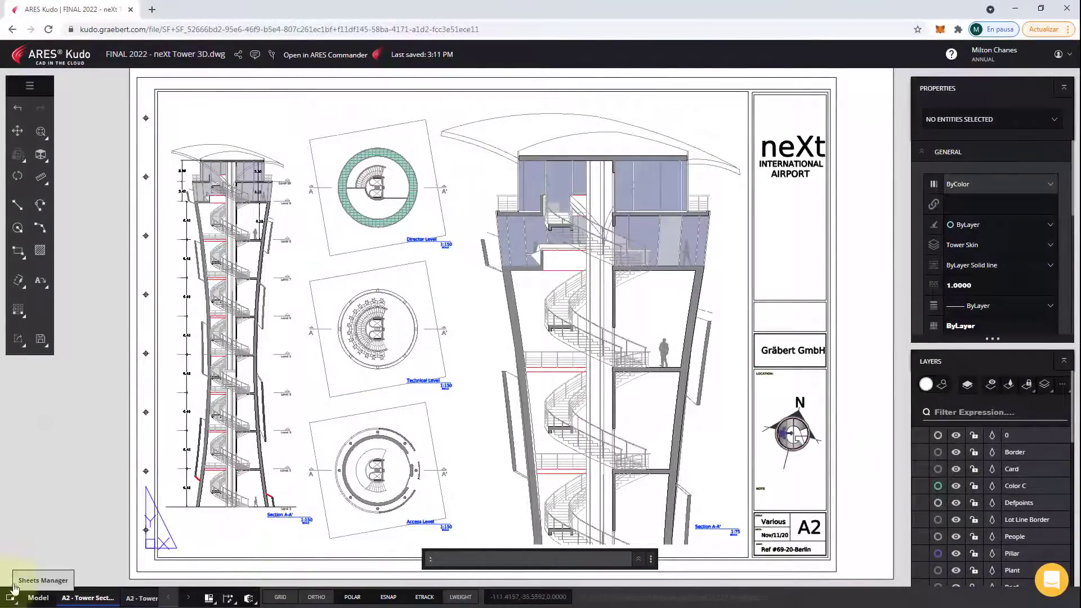
pyautogui.click(202, 132)
pyautogui.click(238, 56)
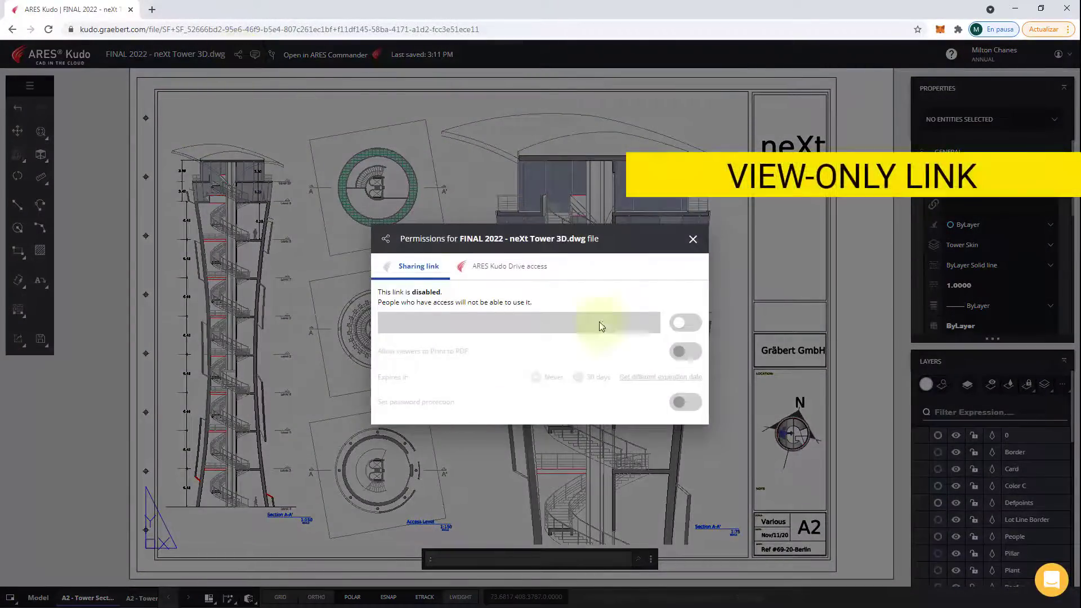
pyautogui.click(683, 322)
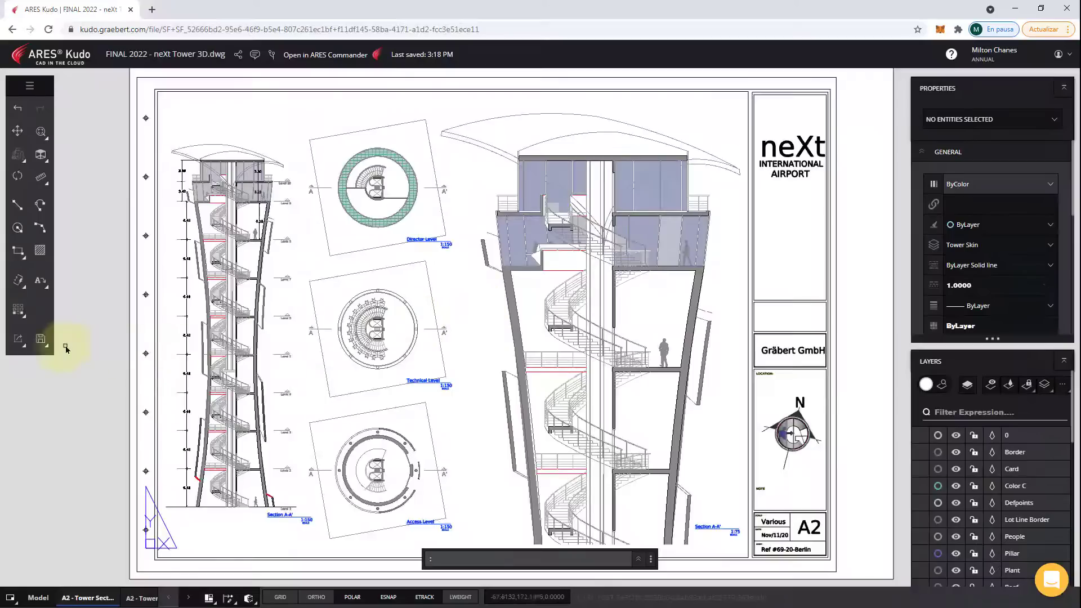
# Step: Print all sheets to one PDF using Create PDF of multiple sheets with Select All
pyautogui.click(24, 346)
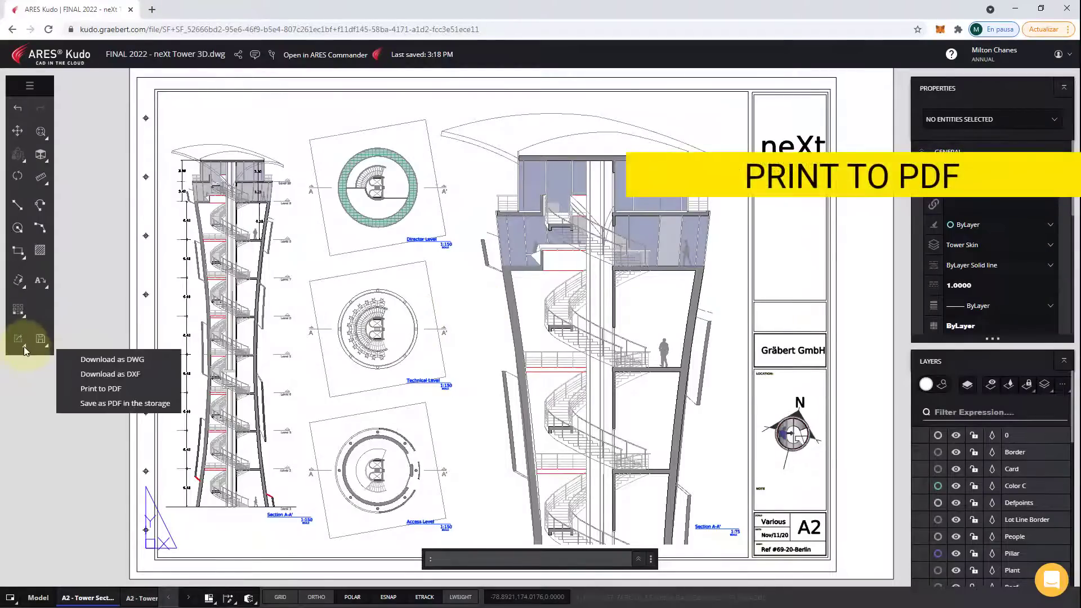
pyautogui.click(98, 390)
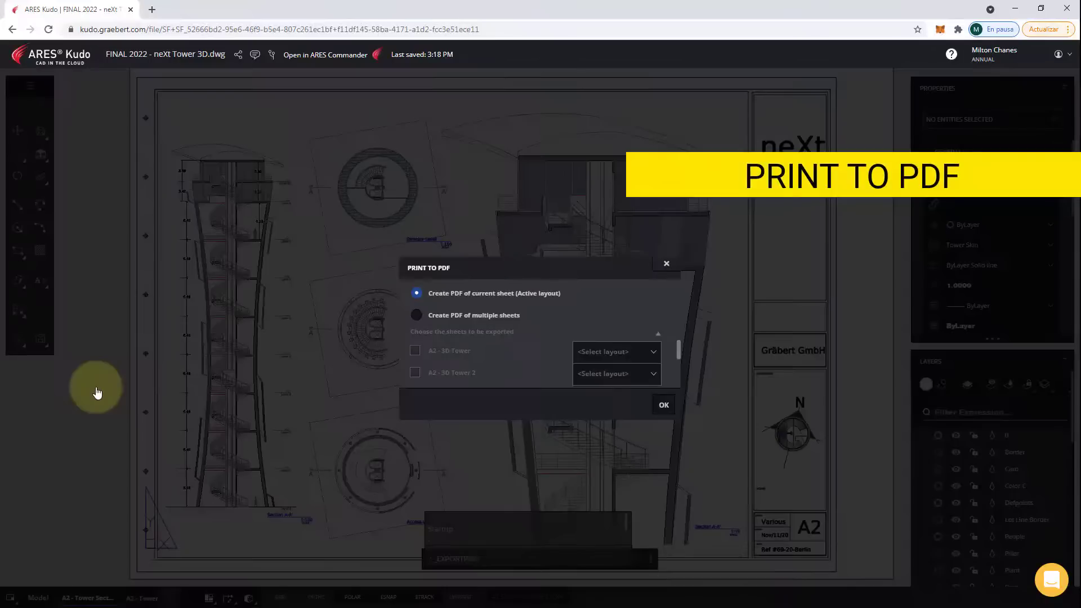
pyautogui.click(489, 316)
pyautogui.click(444, 405)
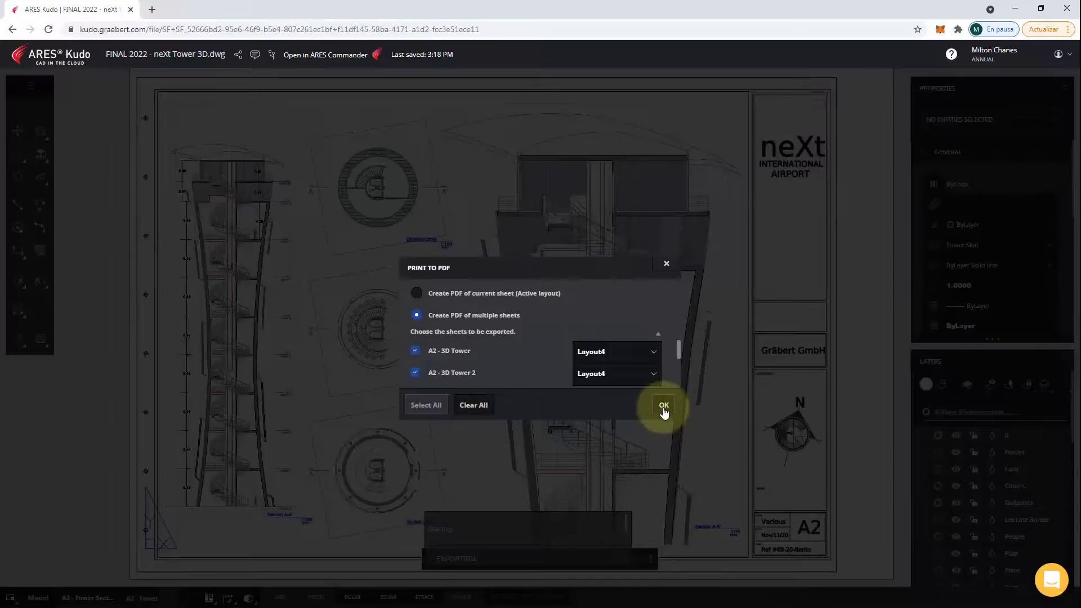
pyautogui.click(664, 406)
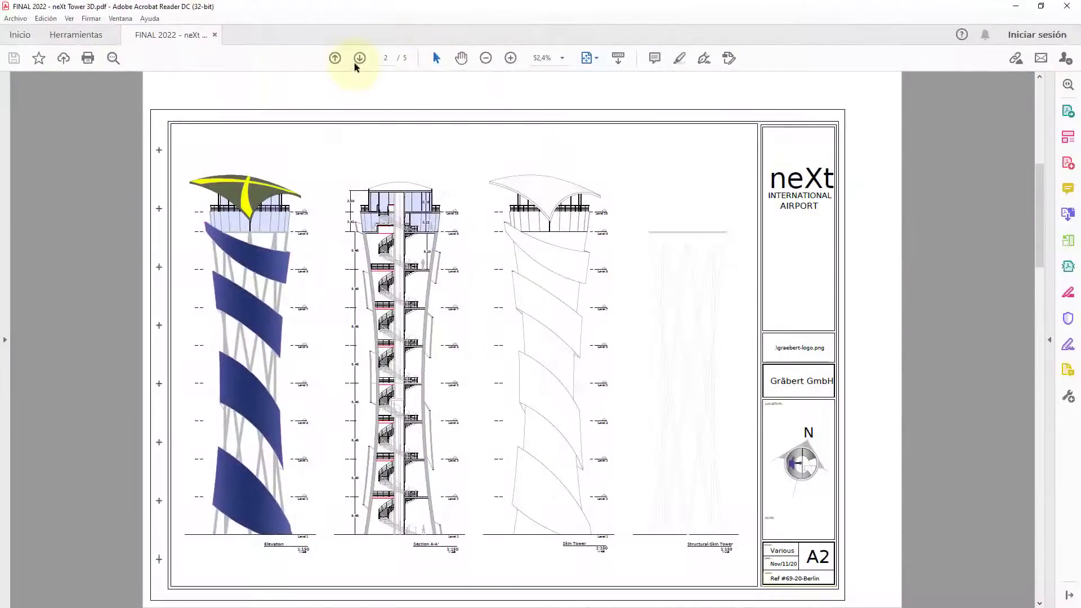
# Step: Page forward to page 5 of 5, the Section A-A' sheet with level plans
pyautogui.click(359, 58)
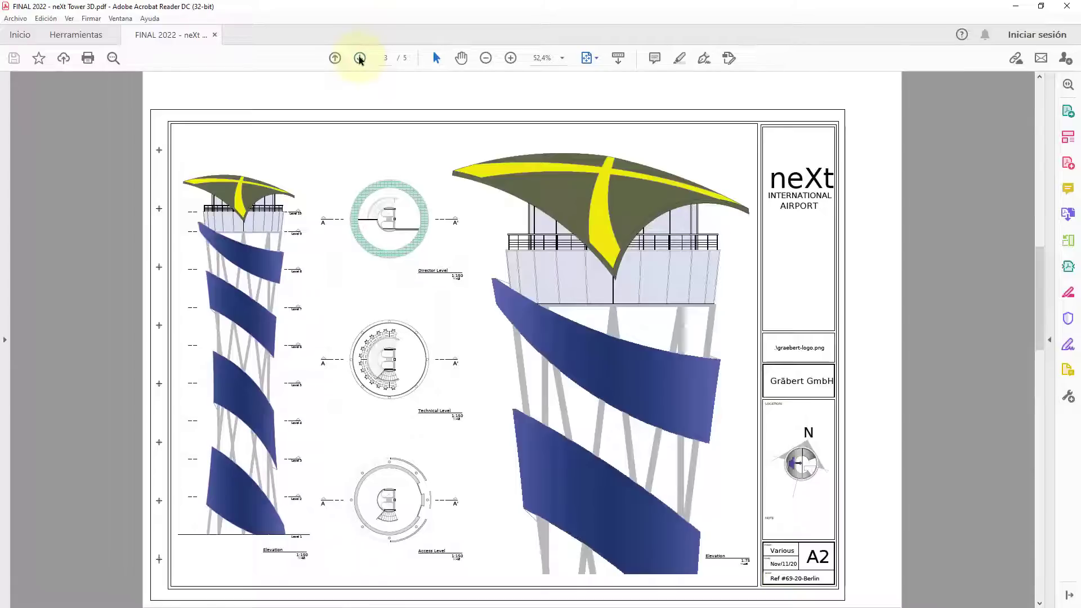
pyautogui.click(360, 58)
pyautogui.click(359, 58)
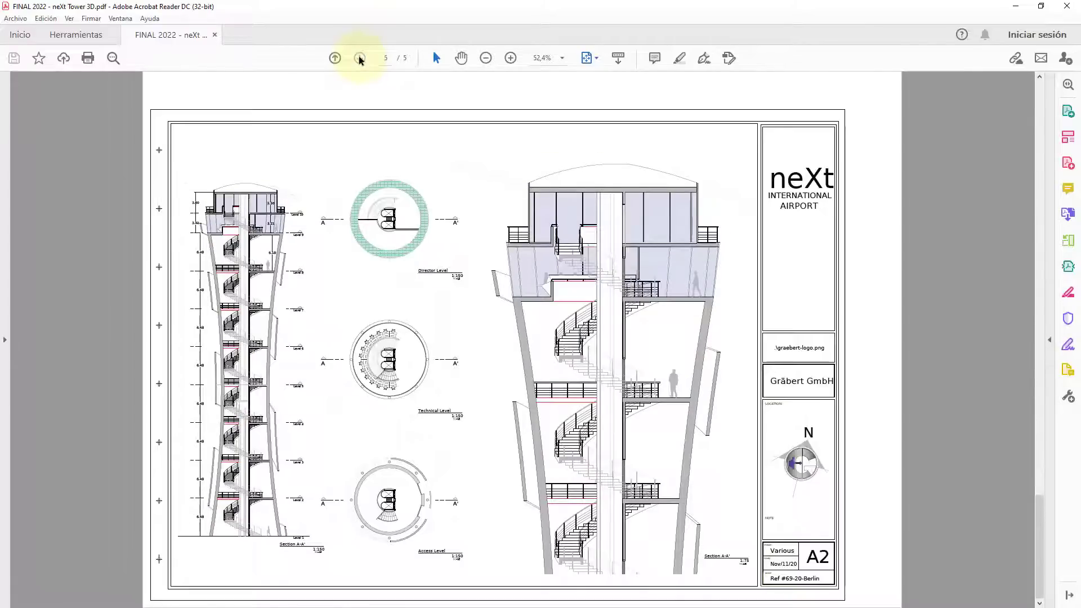